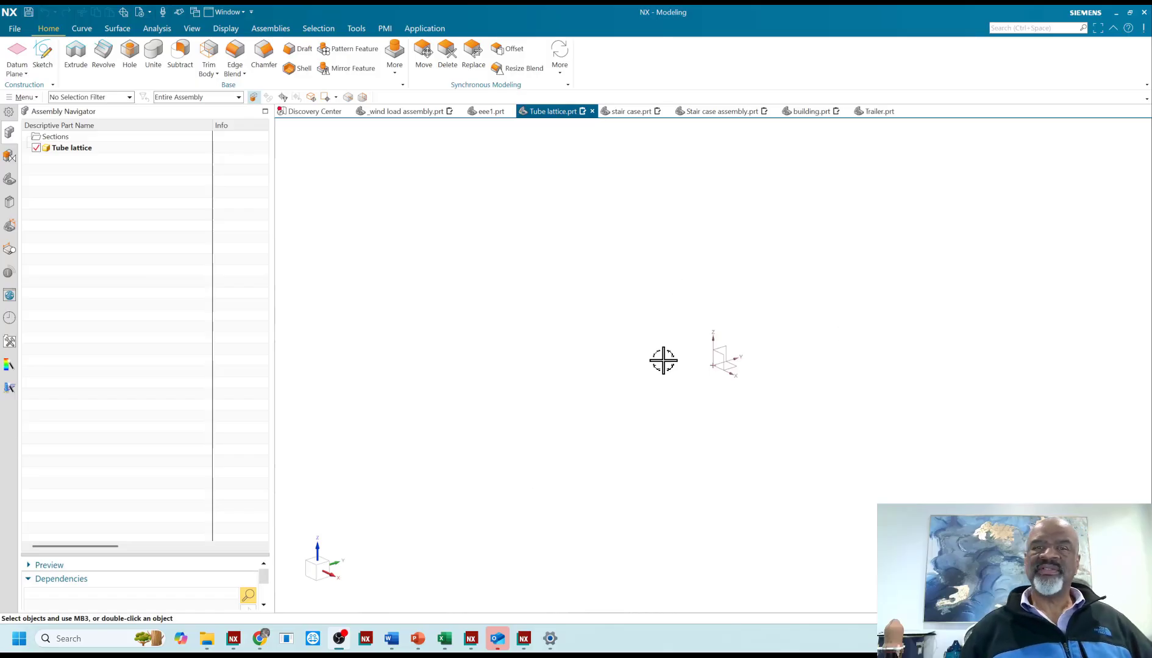
Orbit the empty Tube lattice model view slightly before starting the sketch.
{"action": "middle_click_drag", "start_coordinate": [425, 263], "coordinate": [428, 281]}
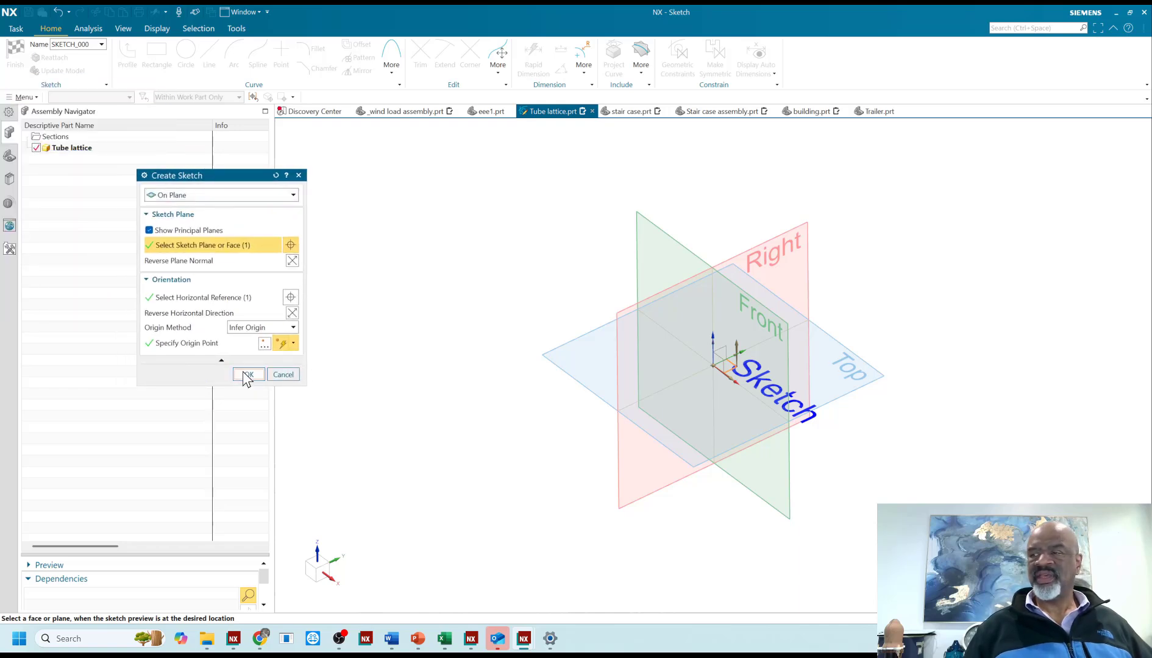
Enter the sketch and draw a From Center rectangle on the origin, about 450 wide.
{"action": "left_click", "coordinate": [247, 374]}
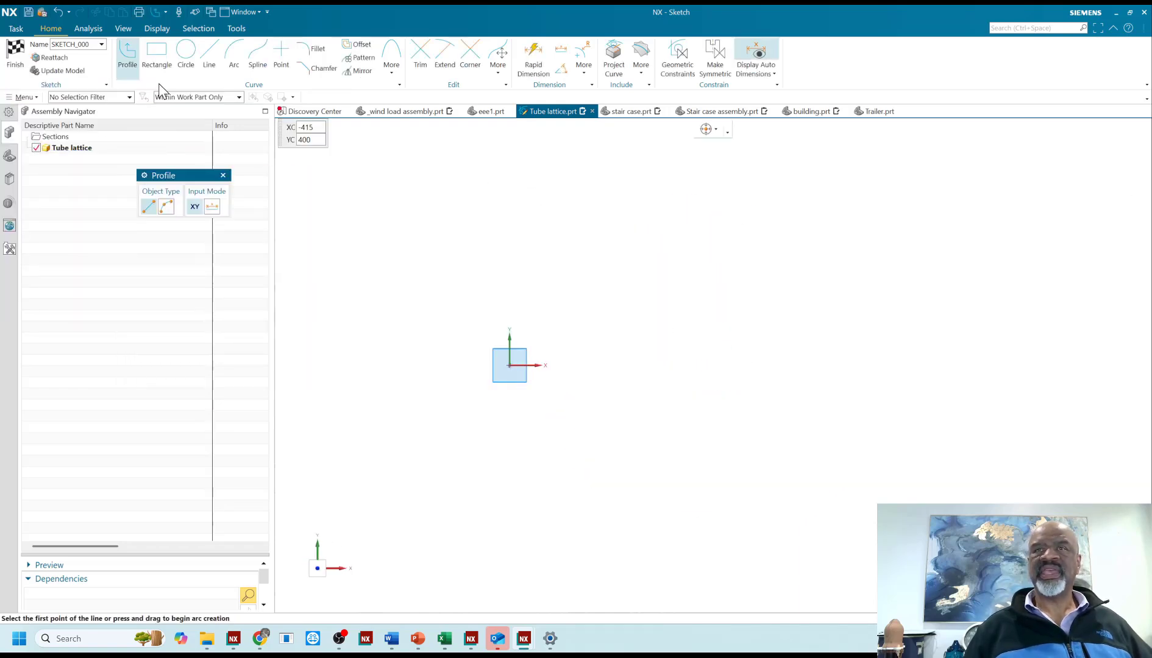
{"action": "left_click", "coordinate": [154, 49]}
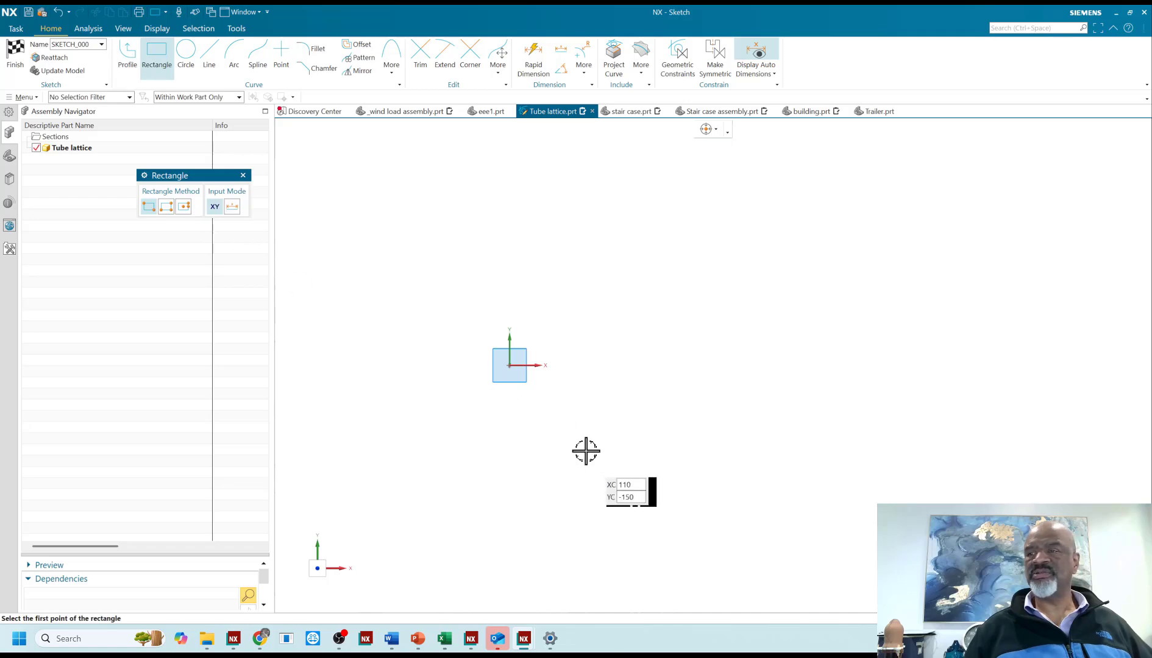
{"action": "left_click", "coordinate": [184, 207]}
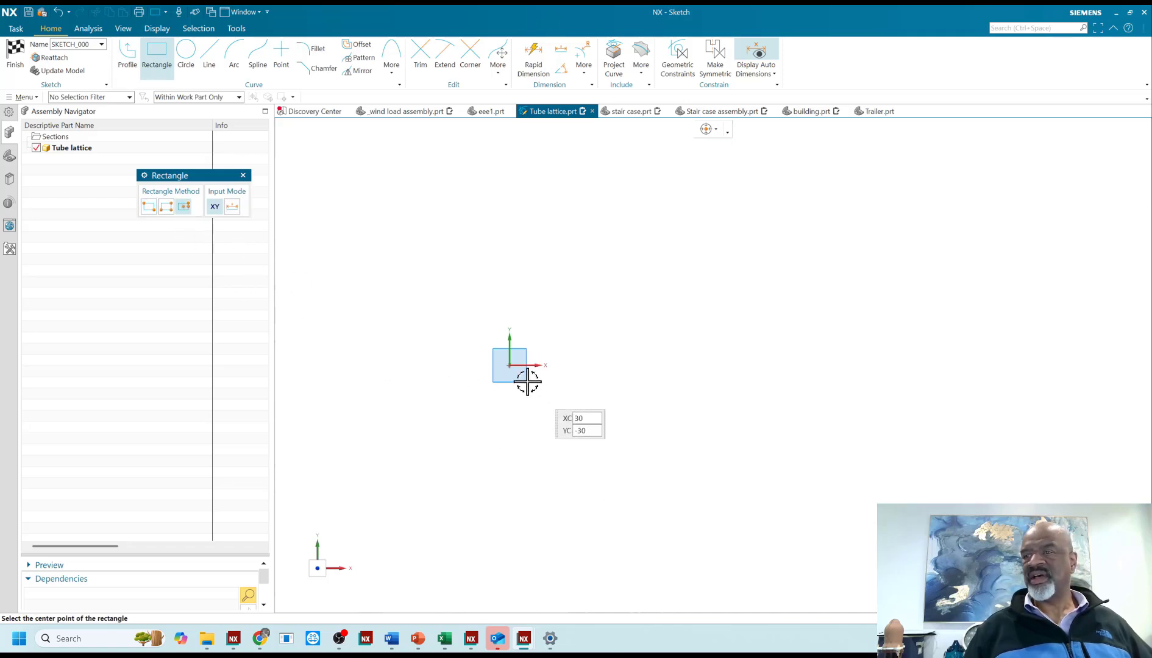
{"action": "left_click", "coordinate": [509, 365]}
{"action": "left_click", "coordinate": [388, 365]}
{"action": "left_click", "coordinate": [357, 244]}
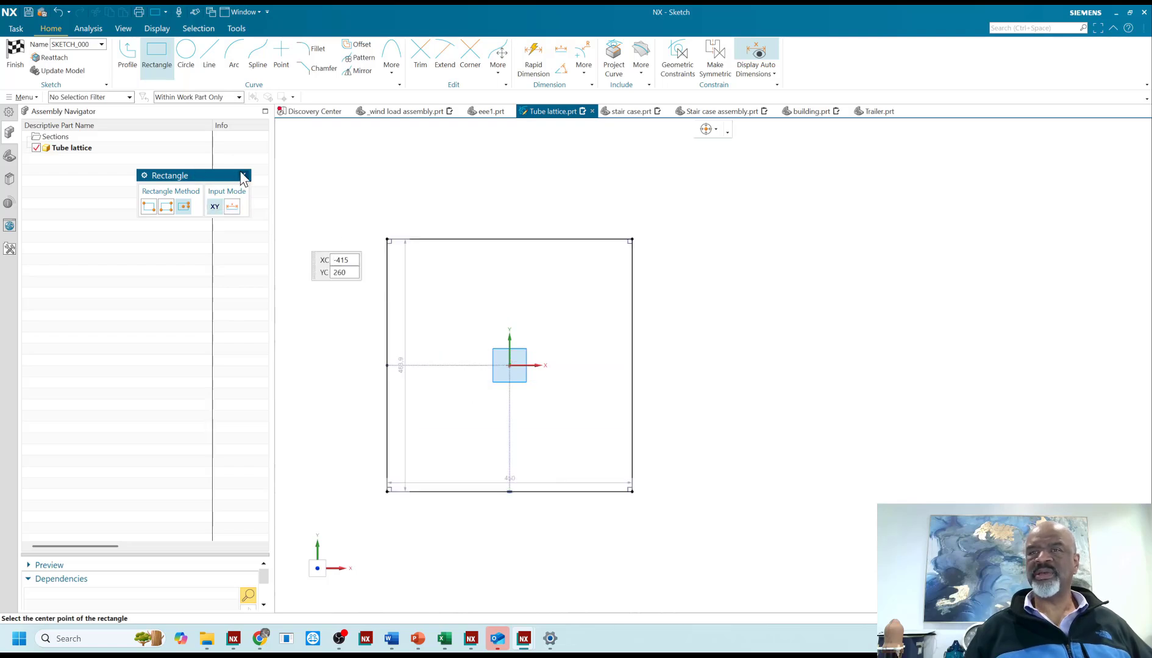
{"action": "left_click", "coordinate": [243, 175]}
{"action": "left_click", "coordinate": [533, 54]}
Dimension the rectangle's top edge with a width of 10.
{"action": "left_click", "coordinate": [511, 239]}
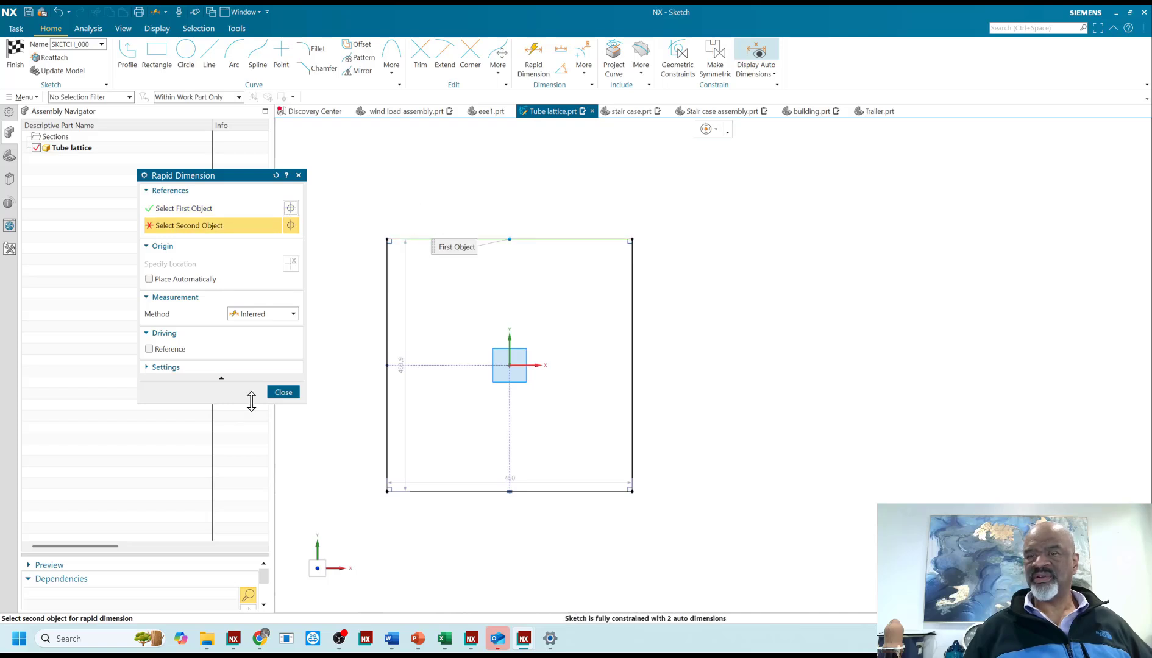
{"action": "left_click", "coordinate": [284, 391]}
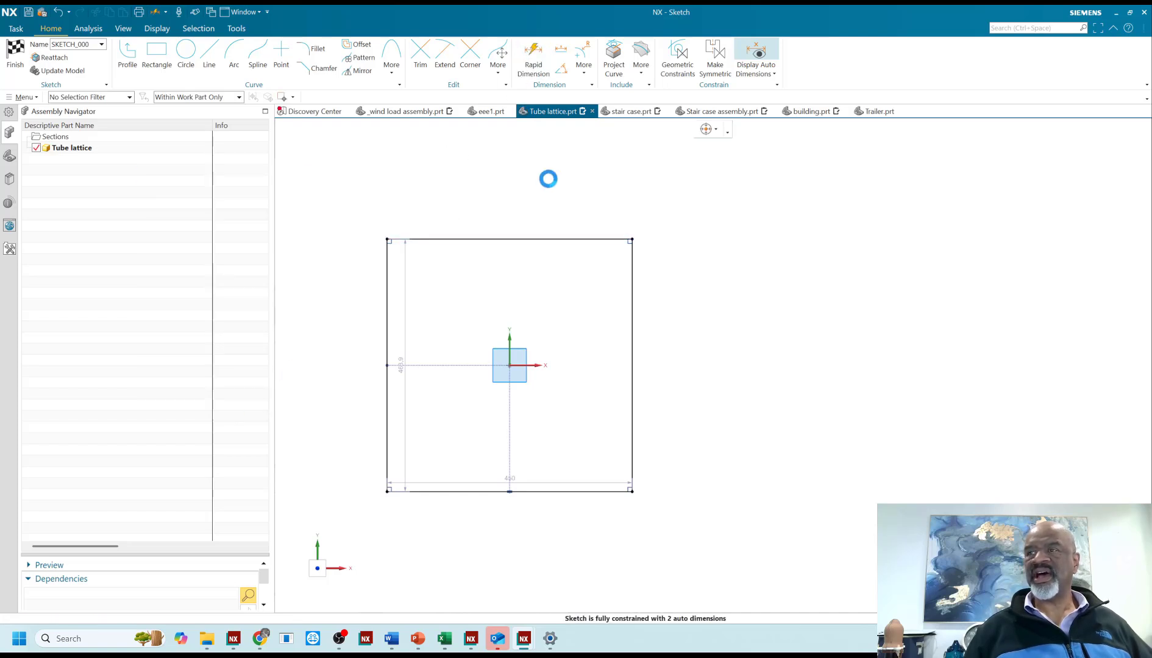
{"action": "left_click", "coordinate": [533, 53]}
{"action": "left_click", "coordinate": [555, 237]}
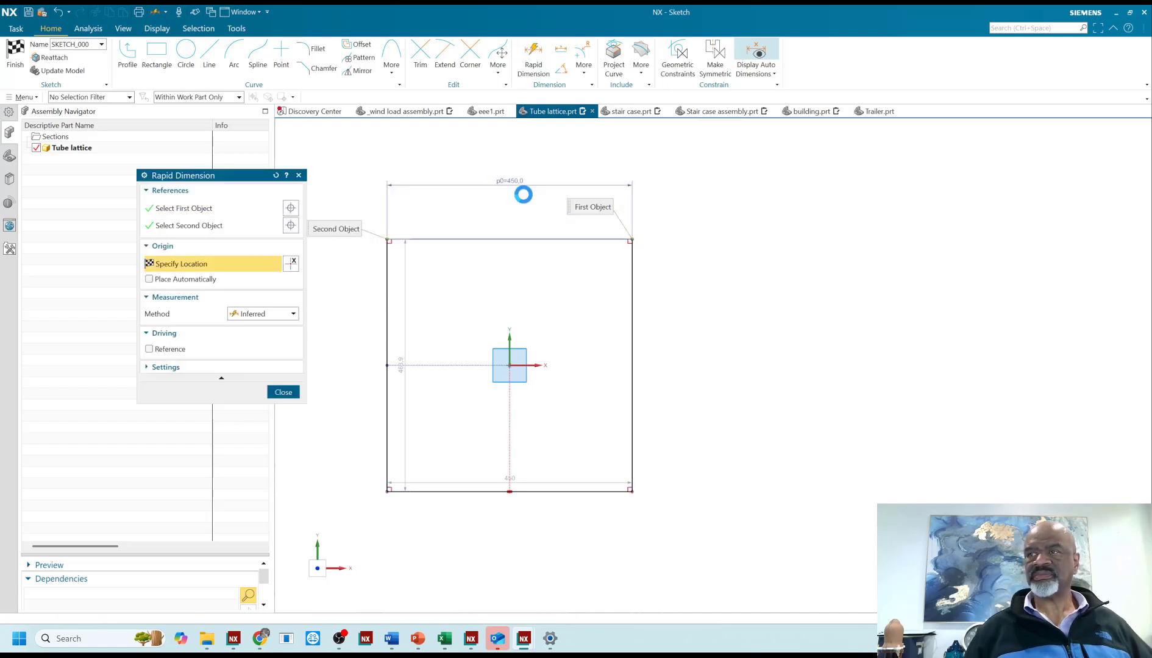
{"action": "left_click", "coordinate": [526, 207]}
{"action": "type", "text": "10"}
{"action": "key", "text": "Return"}
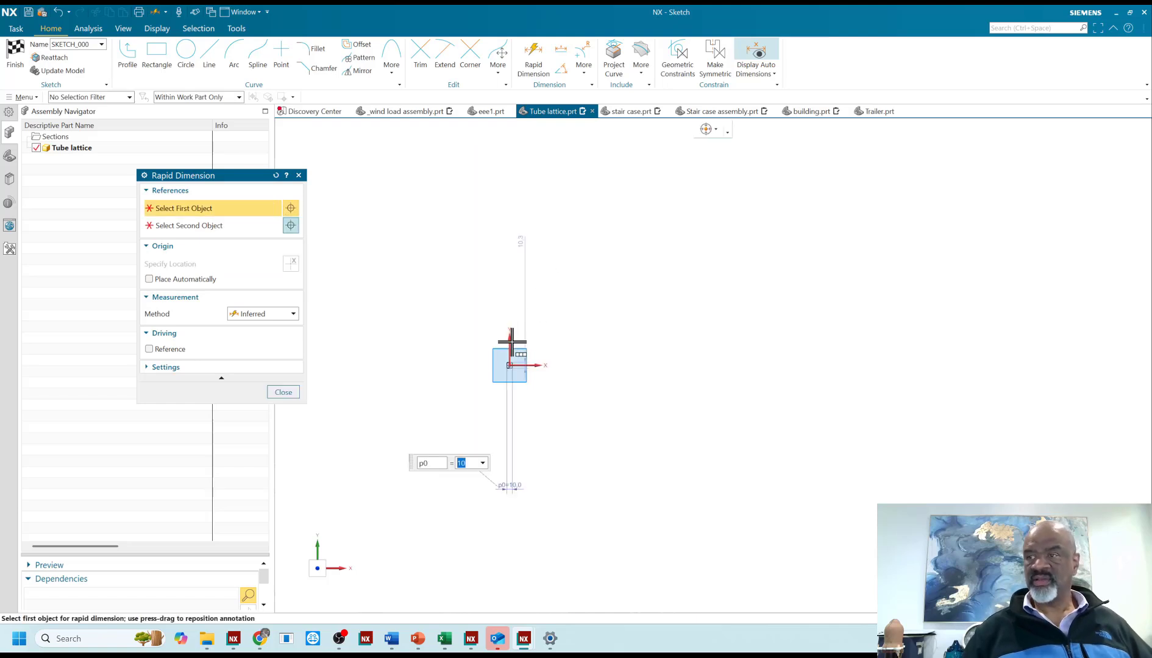
Give the right edge a height of 100 and set the width to 100.
{"action": "scroll", "coordinate": [630, 388], "scroll_direction": "up", "scroll_amount": 4}
{"action": "left_click", "coordinate": [532, 316]}
{"action": "left_click", "coordinate": [619, 353]}
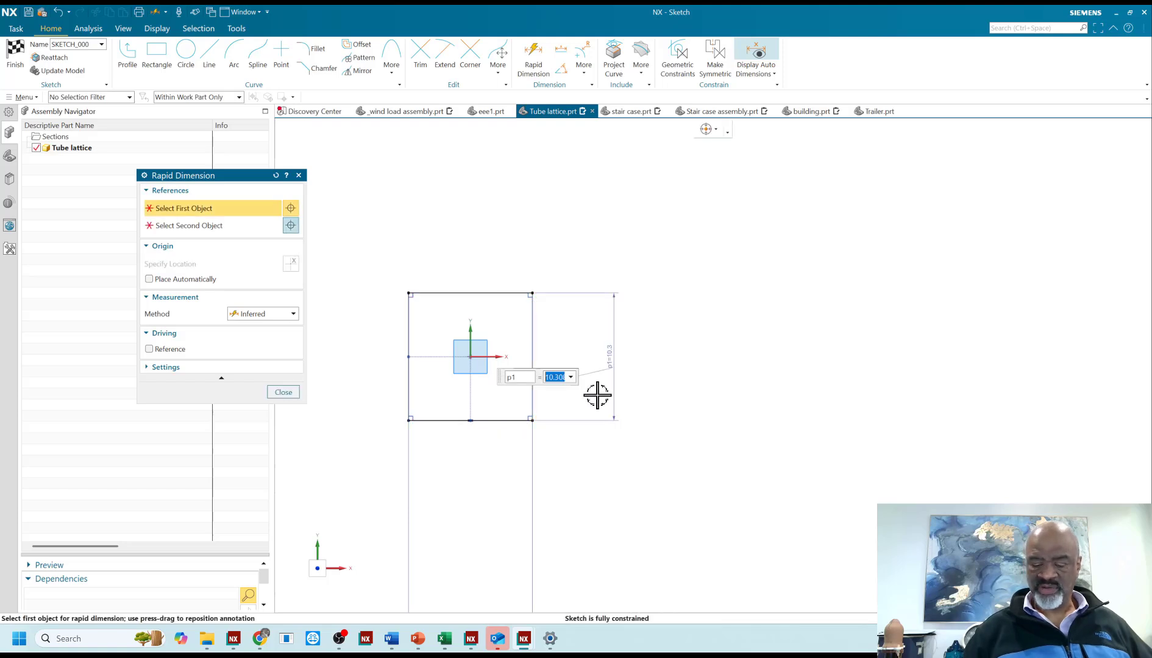
{"action": "type", "text": "100"}
{"action": "key", "text": "Return"}
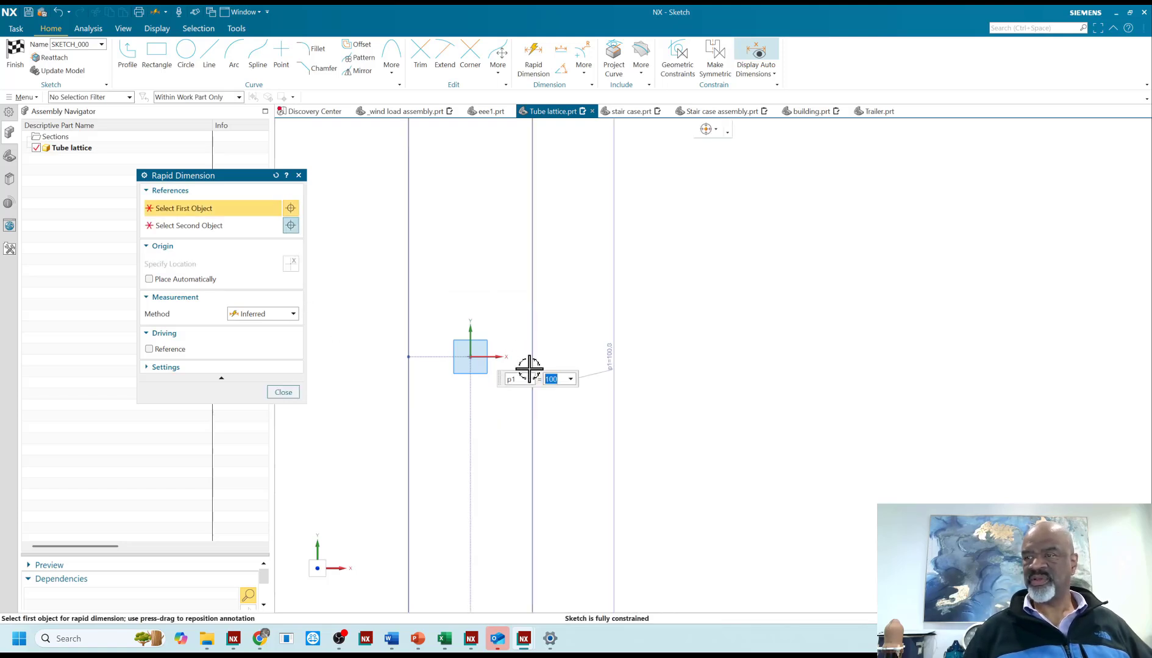
{"action": "scroll", "coordinate": [562, 395], "scroll_direction": "down", "scroll_amount": 6}
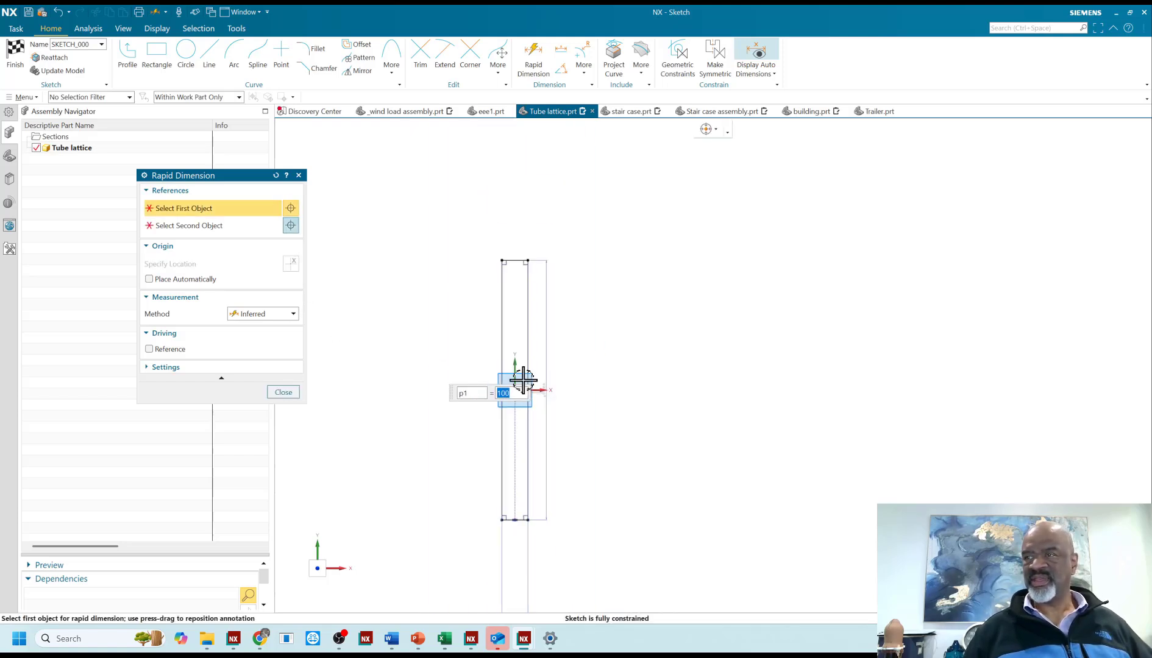
{"action": "left_click", "coordinate": [527, 541]}
{"action": "left_click", "coordinate": [502, 559]}
{"action": "type", "text": "100"}
{"action": "key", "text": "Return"}
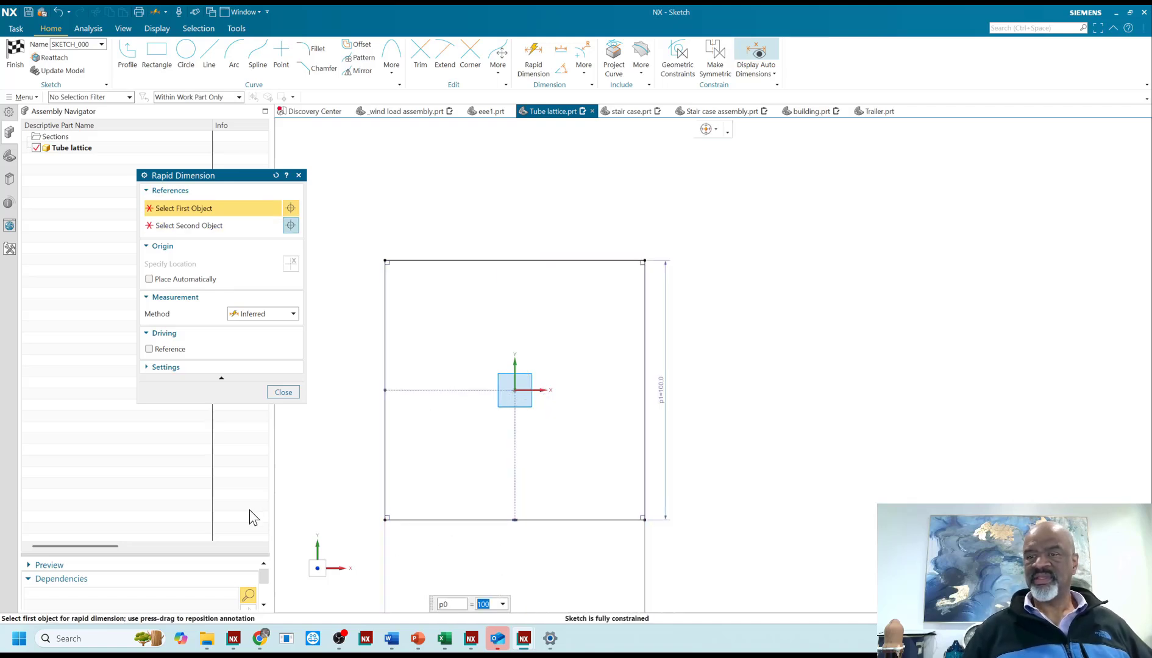
{"action": "left_click", "coordinate": [284, 392]}
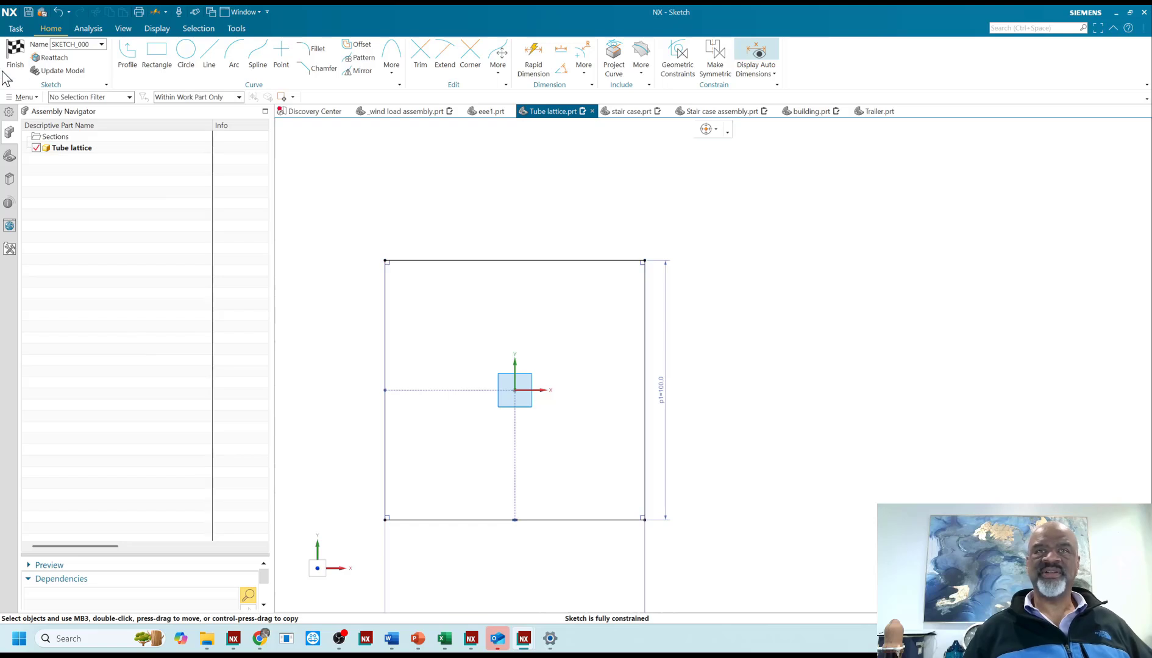
Finish the square sketch and add a datum plane offset 100 mm from the XY plane.
{"action": "left_click", "coordinate": [13, 54]}
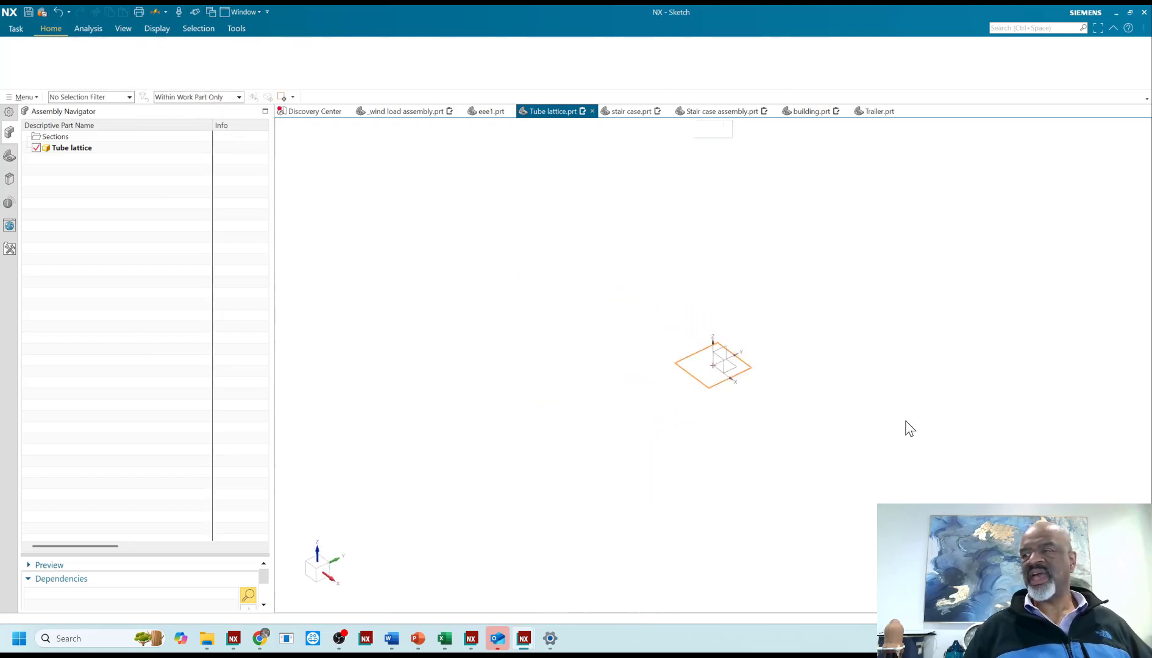
{"action": "scroll", "coordinate": [717, 333], "scroll_direction": "up", "scroll_amount": 5}
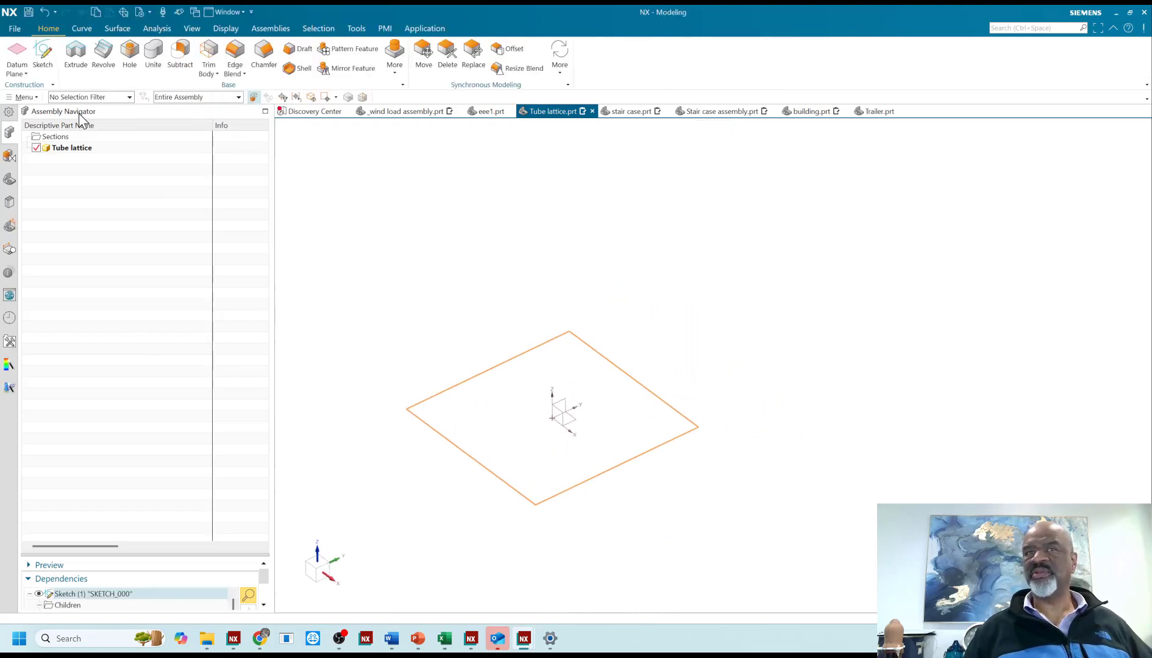
{"action": "left_click", "coordinate": [21, 48]}
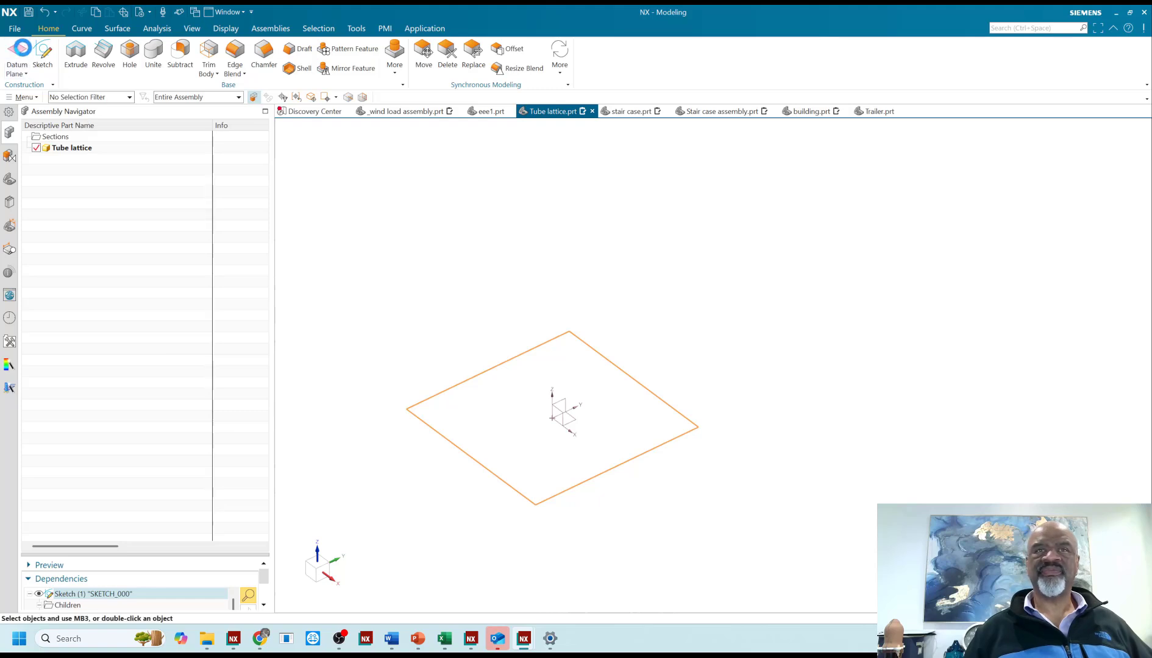
{"action": "left_click", "coordinate": [576, 419]}
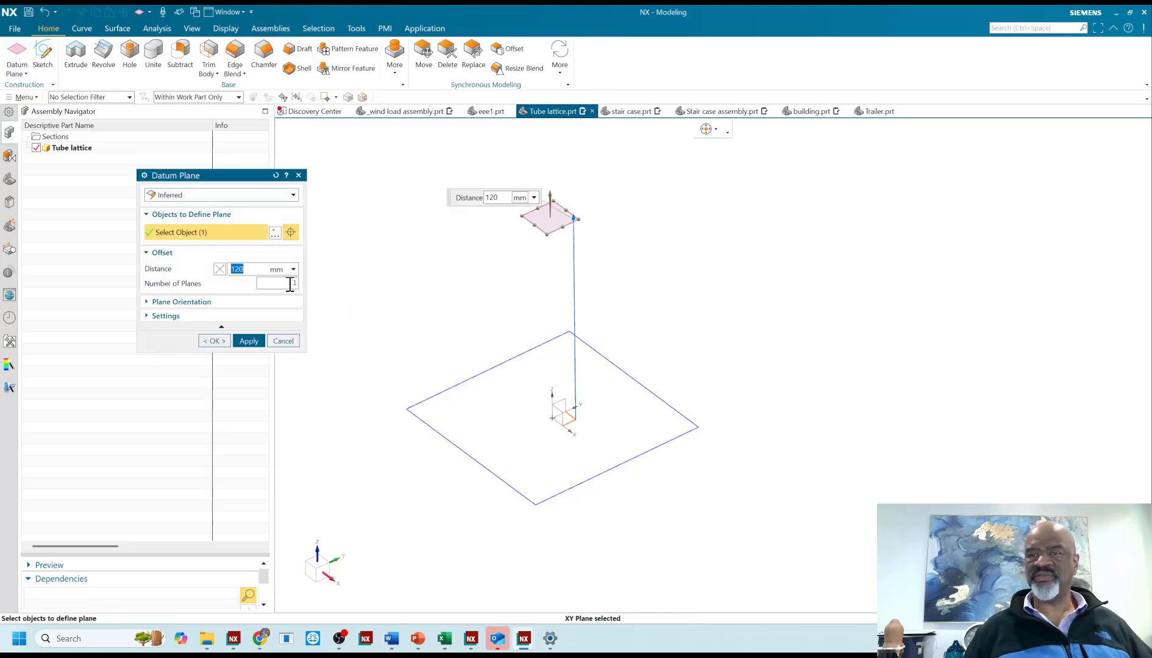
{"action": "type", "text": "100"}
{"action": "key", "text": "Return"}
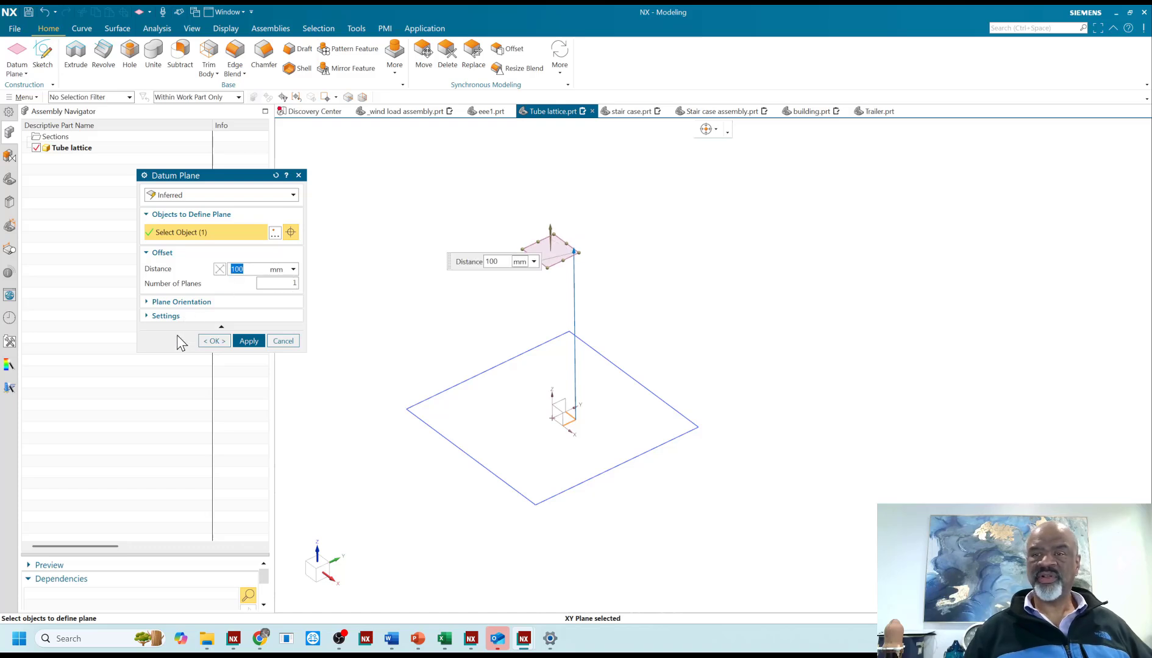
{"action": "left_click", "coordinate": [214, 341]}
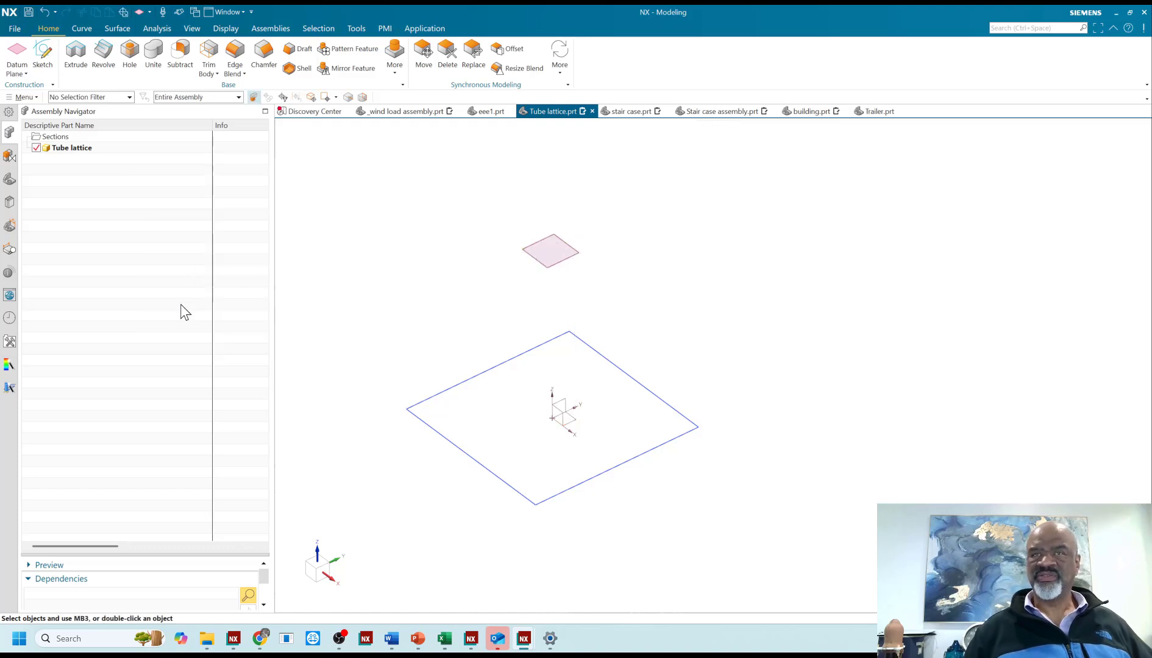
Start SKETCH_001 on the offset datum plane and draw an origin-centred rectangle.
{"action": "left_click", "coordinate": [42, 55]}
{"action": "left_click", "coordinate": [538, 259]}
{"action": "left_click", "coordinate": [247, 374]}
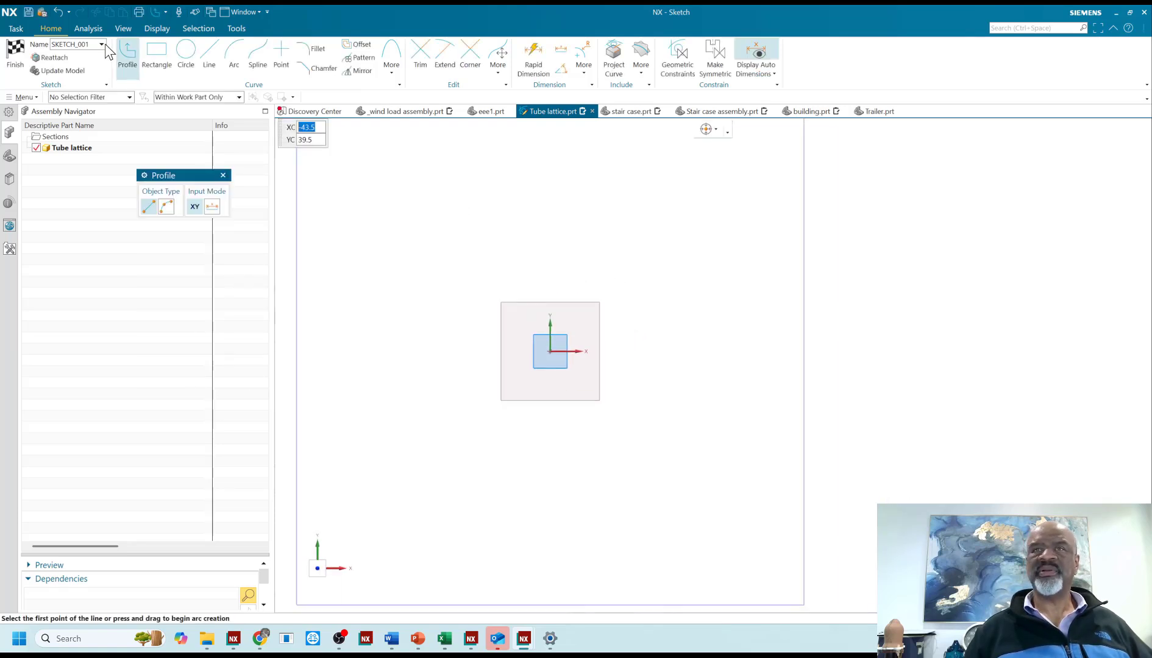
{"action": "left_click", "coordinate": [155, 54]}
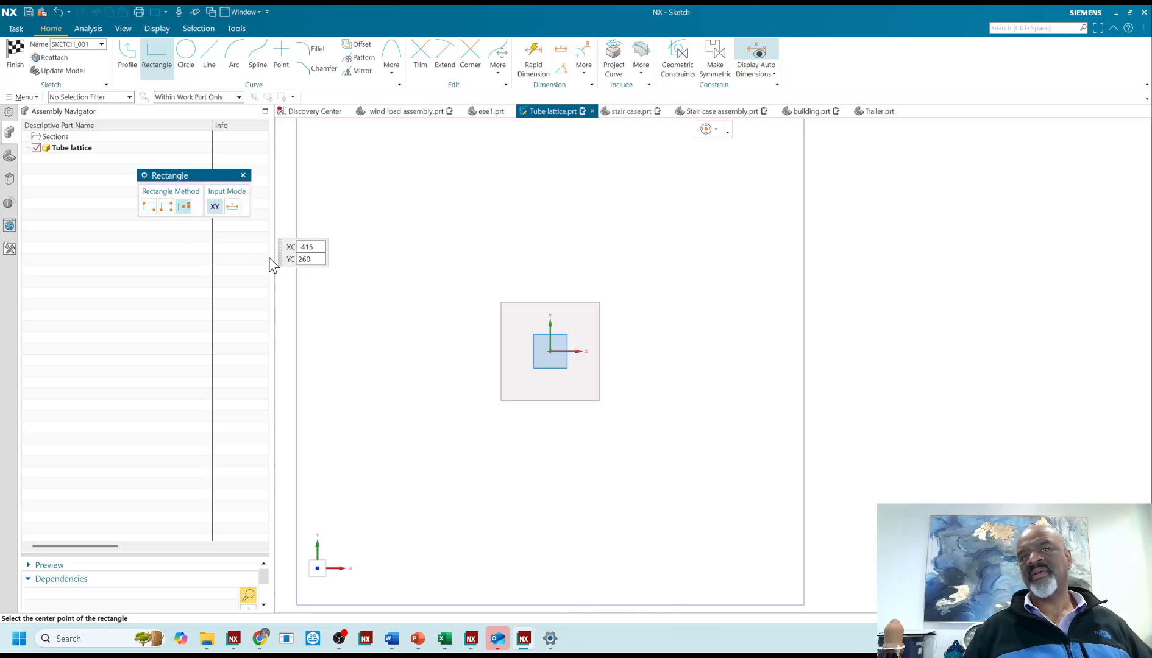
{"action": "left_click", "coordinate": [551, 351]}
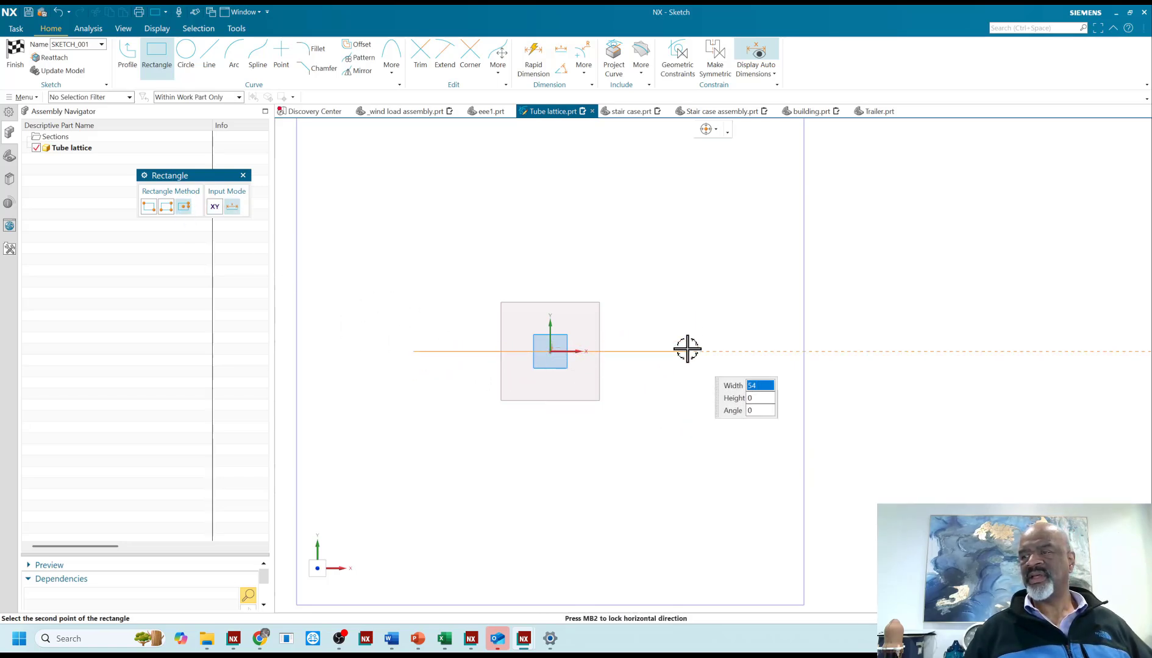
{"action": "left_click", "coordinate": [687, 217]}
{"action": "key", "text": "Escape"}
Constrain the rectangle's top and left edges to equal length.
{"action": "key", "text": "c"}
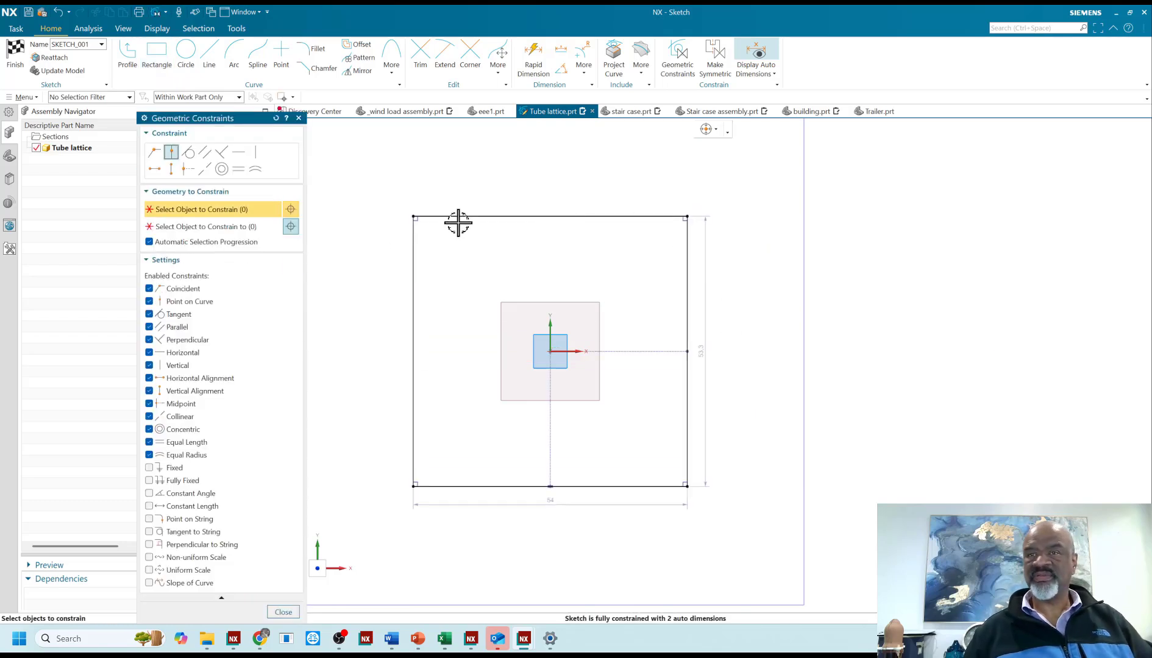
{"action": "left_click", "coordinate": [237, 169]}
{"action": "left_click", "coordinate": [458, 218]}
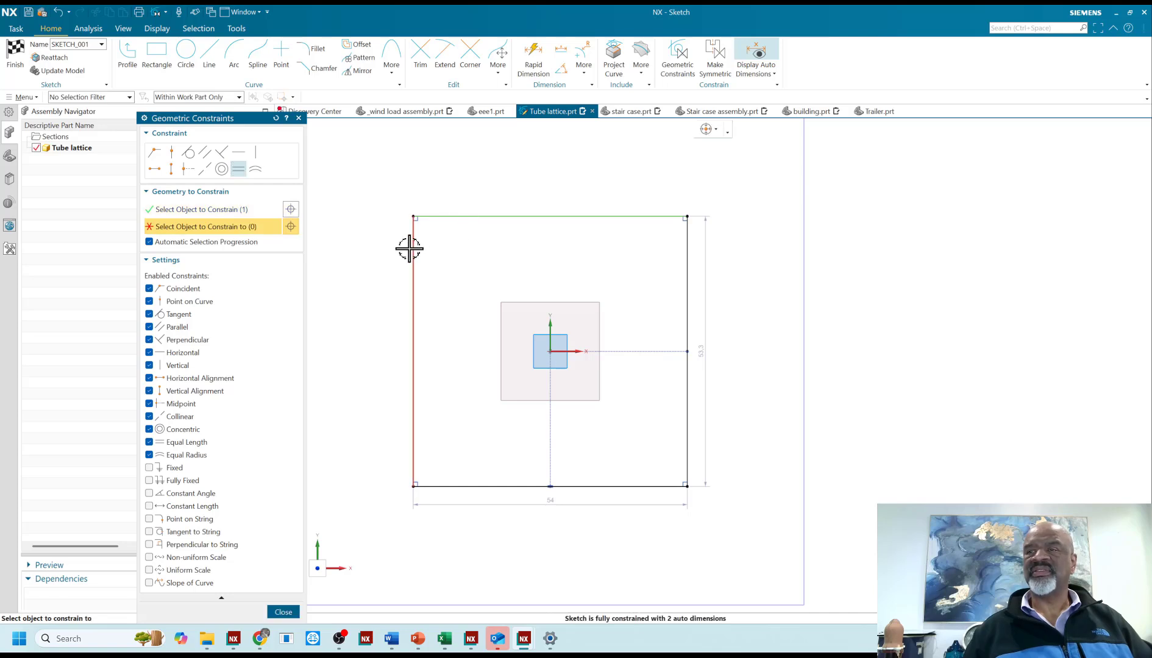
{"action": "left_click", "coordinate": [408, 247]}
{"action": "left_click", "coordinate": [283, 612]}
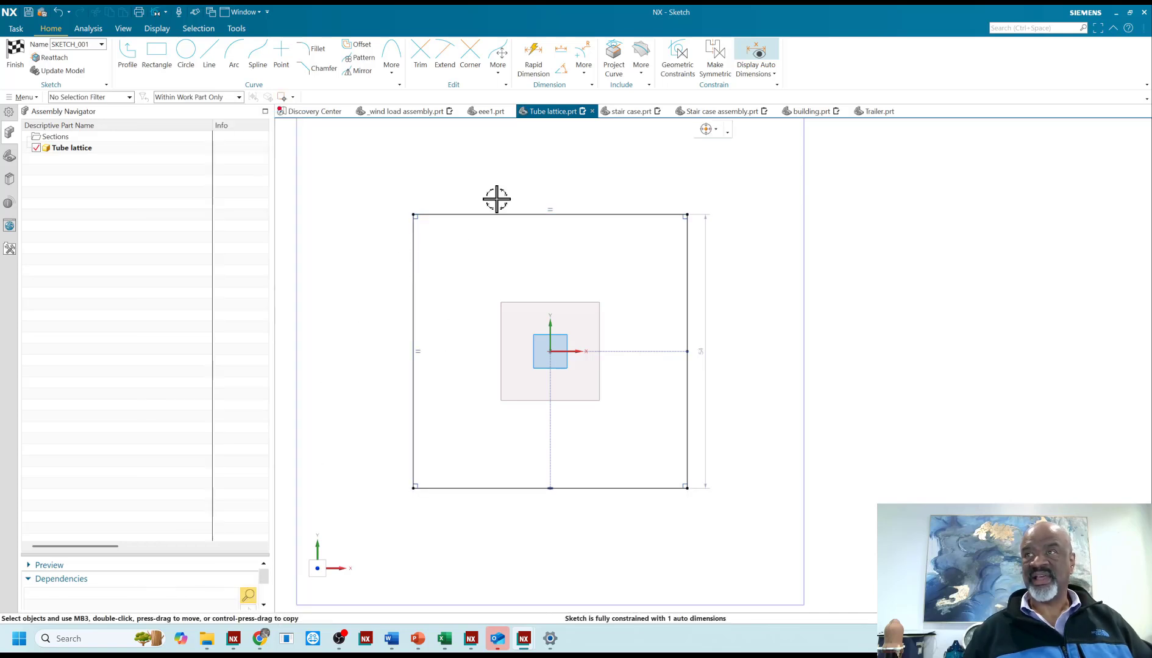
Dimension the square's side to 50 and finish the sketch.
{"action": "left_click", "coordinate": [533, 56]}
{"action": "left_click", "coordinate": [494, 213]}
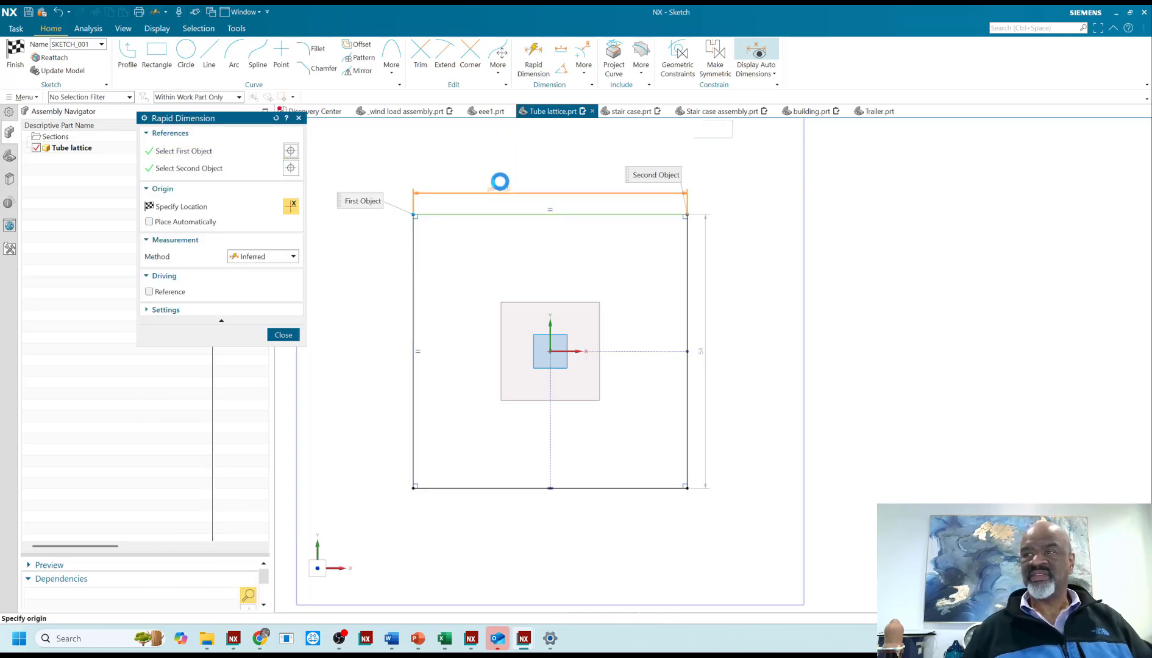
{"action": "left_click", "coordinate": [509, 170]}
{"action": "type", "text": "50"}
{"action": "key", "text": "Return"}
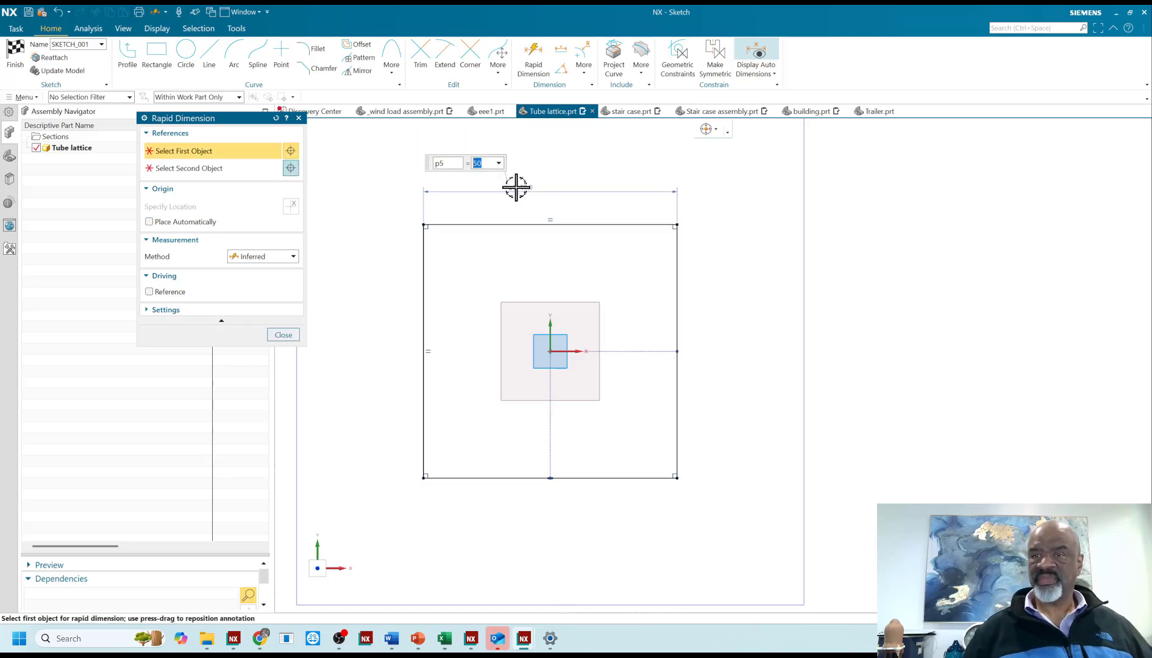
{"action": "left_click", "coordinate": [282, 335]}
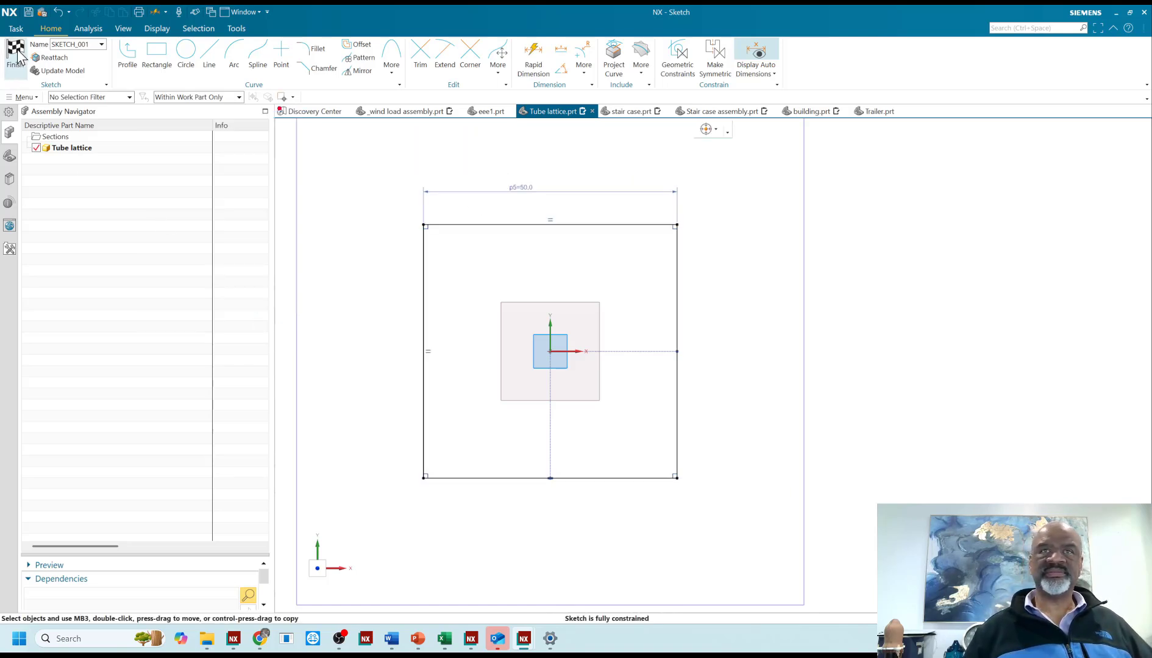
{"action": "left_click", "coordinate": [17, 58]}
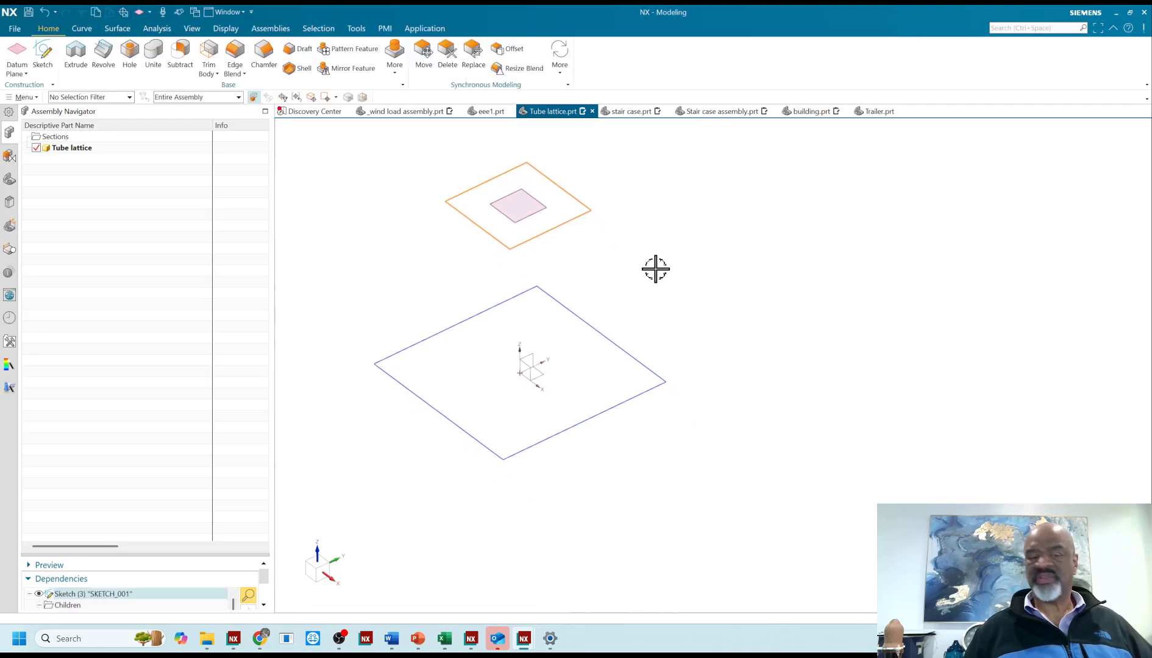
Draw four lines joining each upper square corner to its lower square corner.
{"action": "left_click", "coordinate": [640, 269]}
{"action": "left_click", "coordinate": [83, 29]}
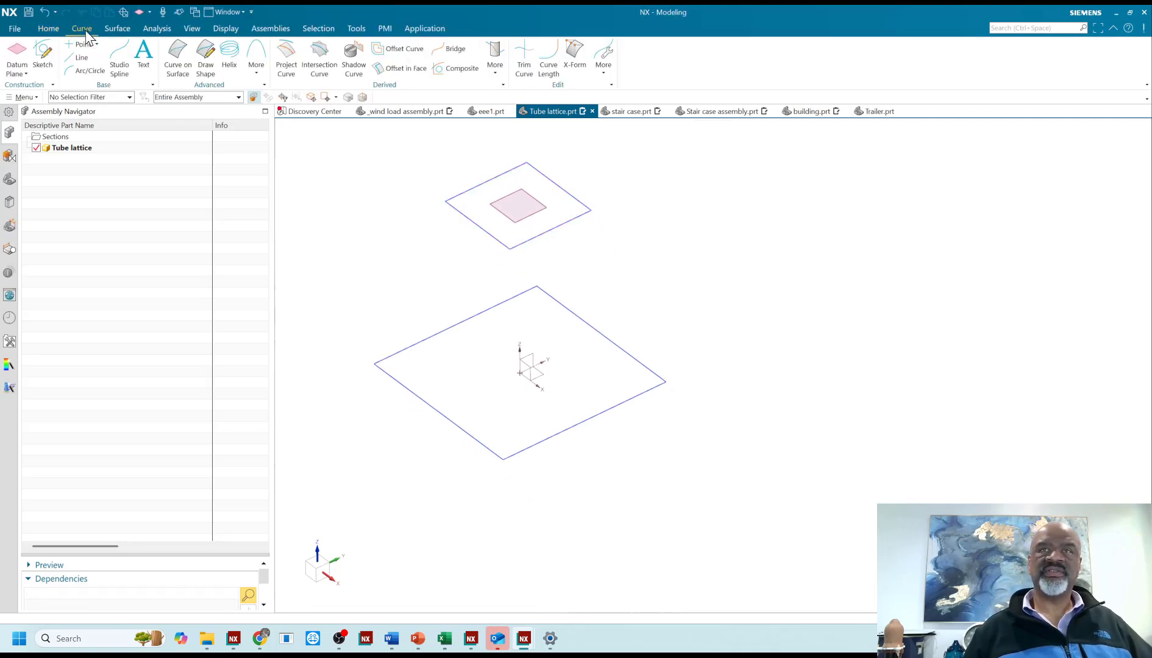
{"action": "left_click", "coordinate": [445, 199]}
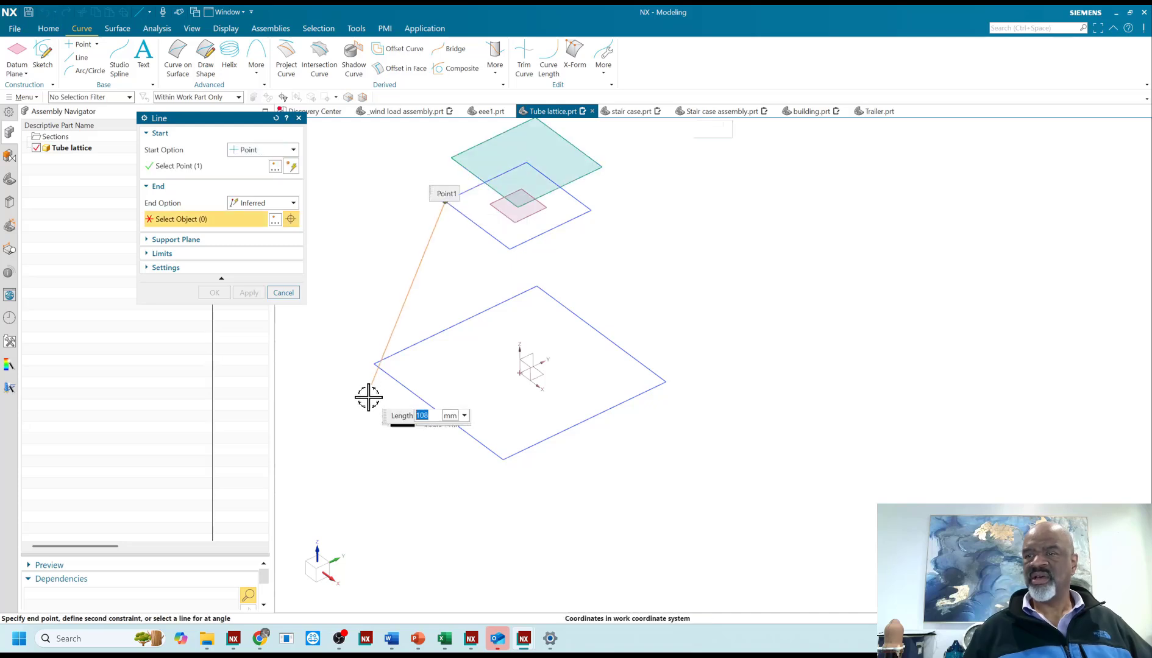
{"action": "left_click", "coordinate": [377, 364]}
{"action": "left_click", "coordinate": [246, 293]}
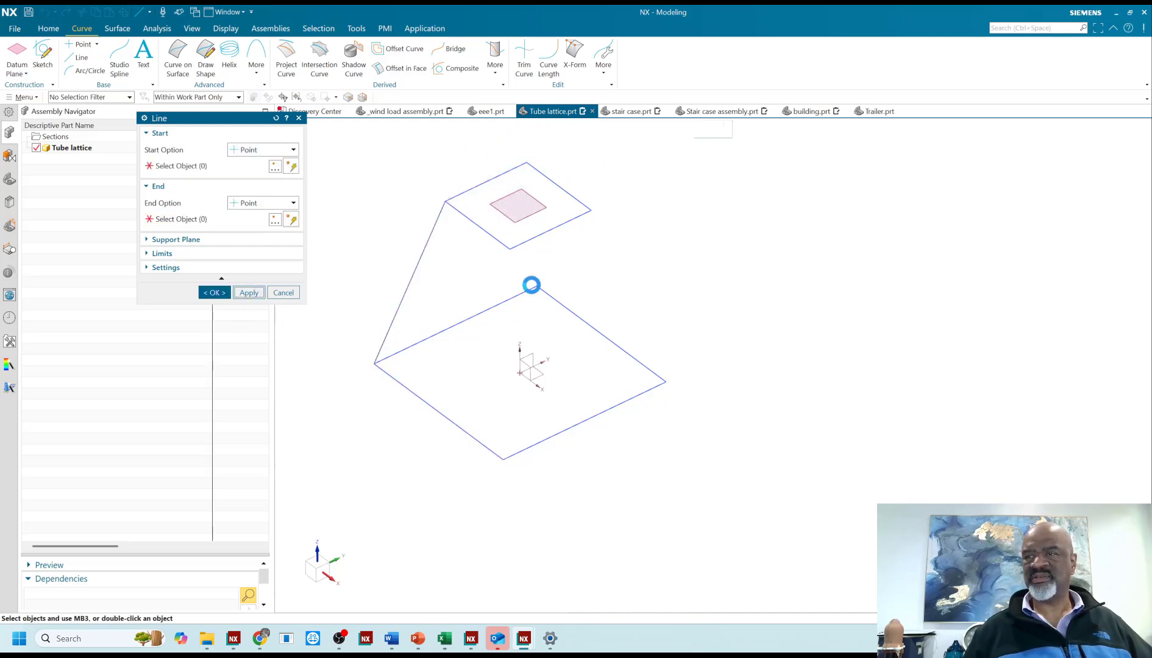
{"action": "left_click", "coordinate": [509, 250]}
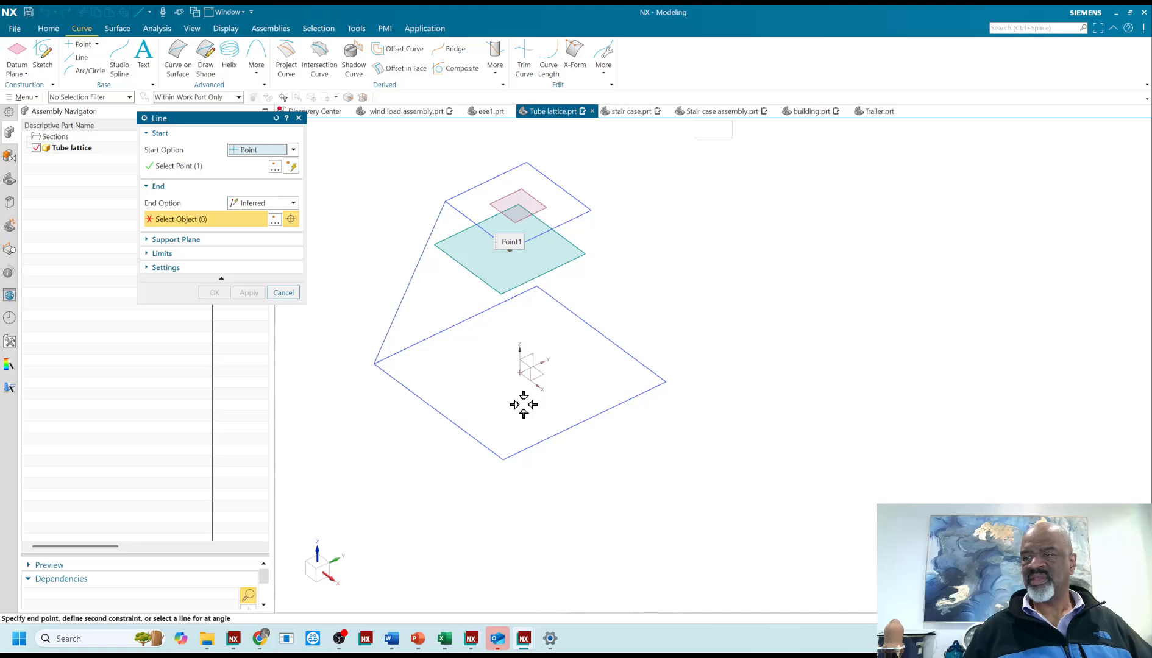
{"action": "left_click", "coordinate": [502, 460]}
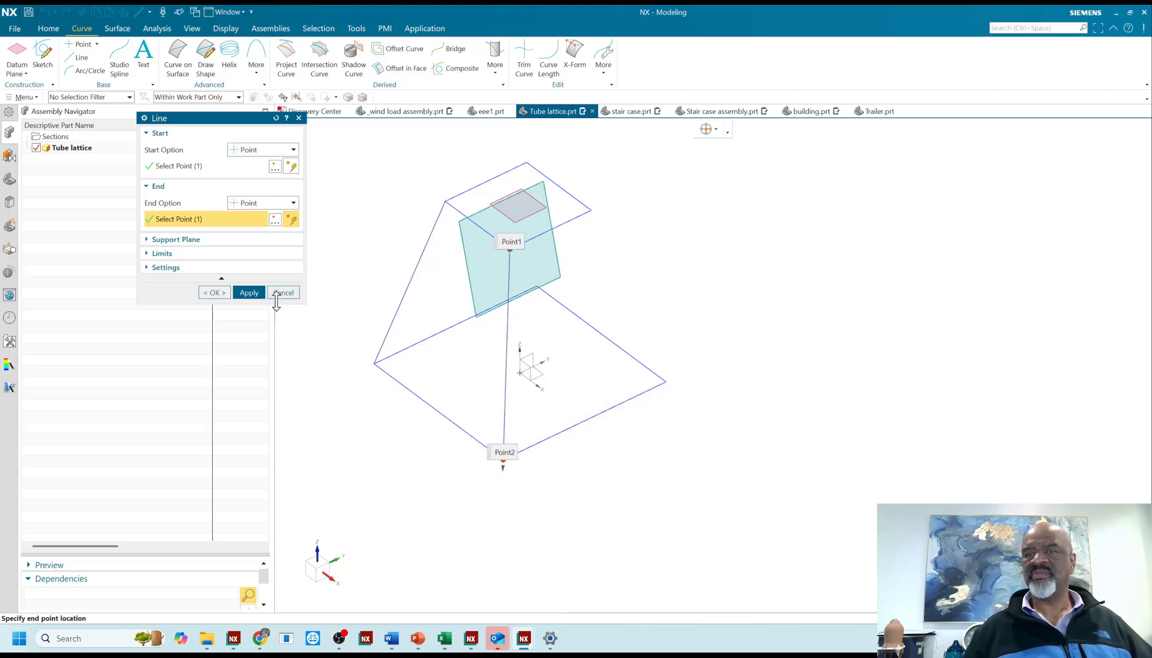
{"action": "left_click", "coordinate": [249, 293]}
{"action": "left_click", "coordinate": [591, 211]}
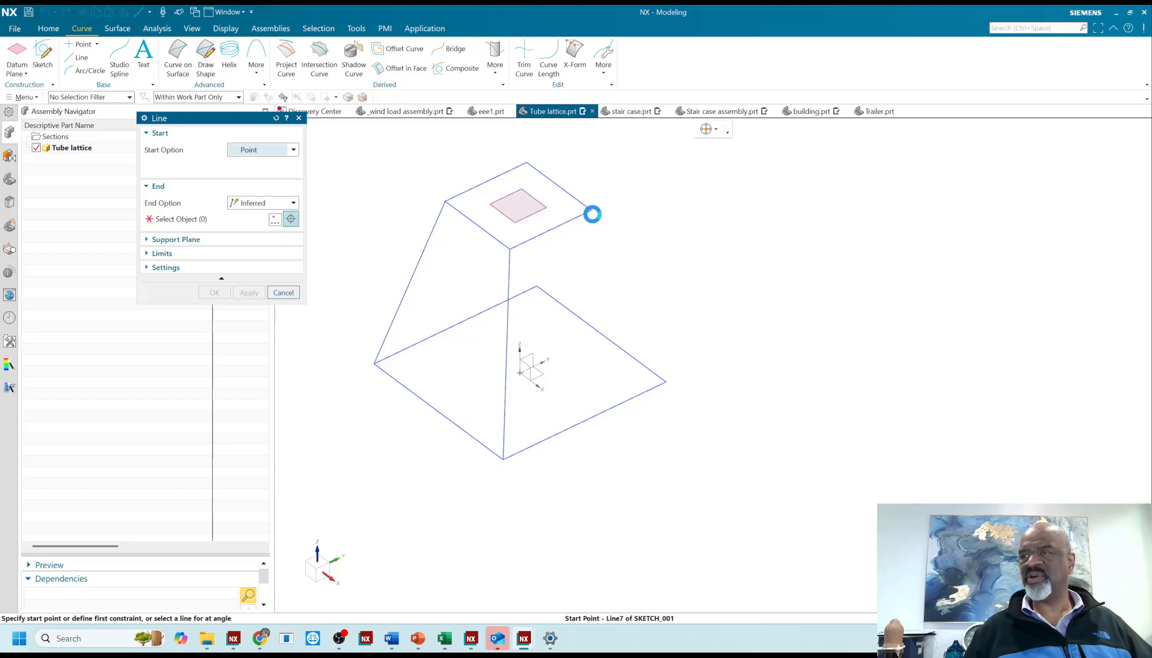
{"action": "left_click", "coordinate": [662, 382]}
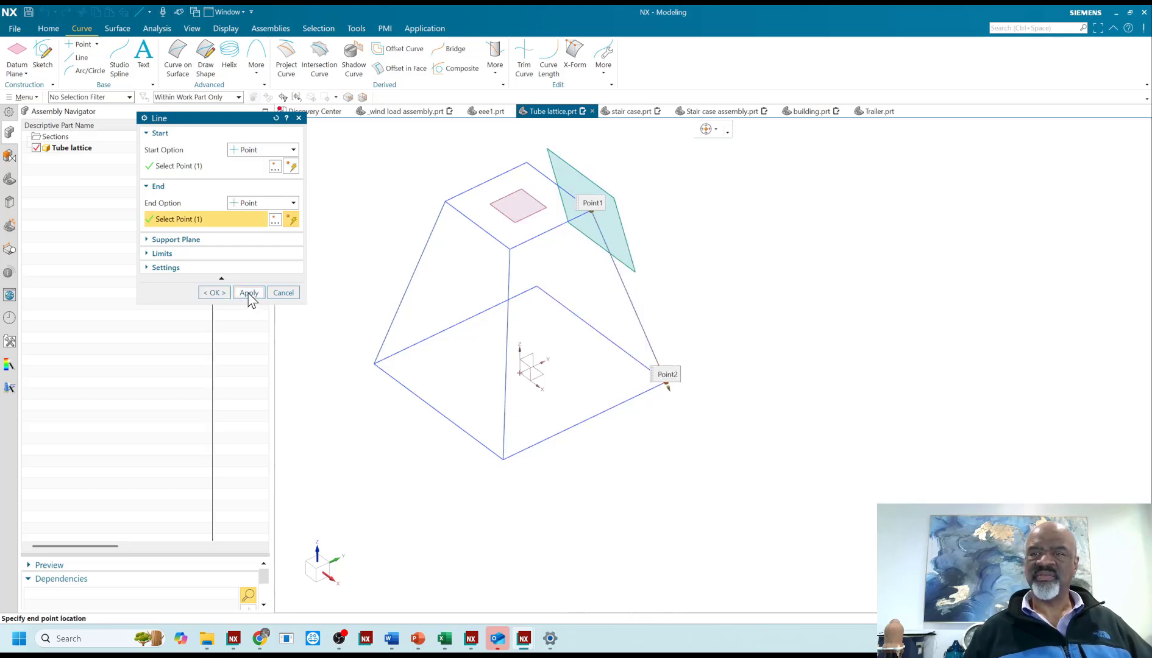
{"action": "left_click", "coordinate": [249, 293]}
{"action": "left_click", "coordinate": [527, 164]}
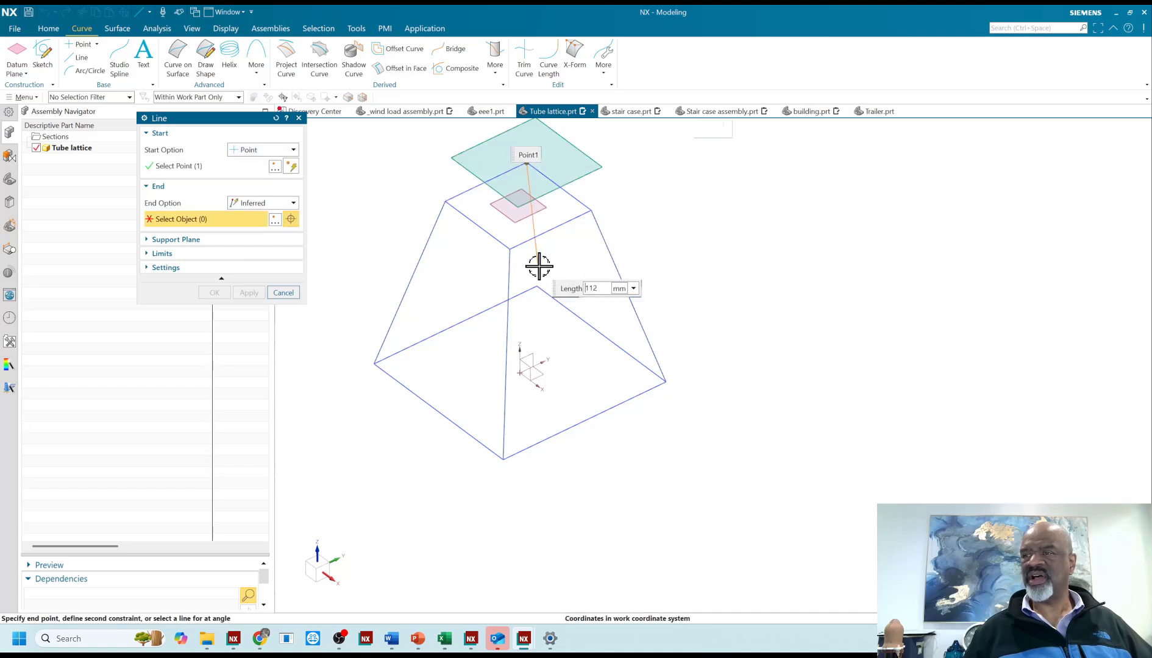
{"action": "left_click", "coordinate": [536, 288]}
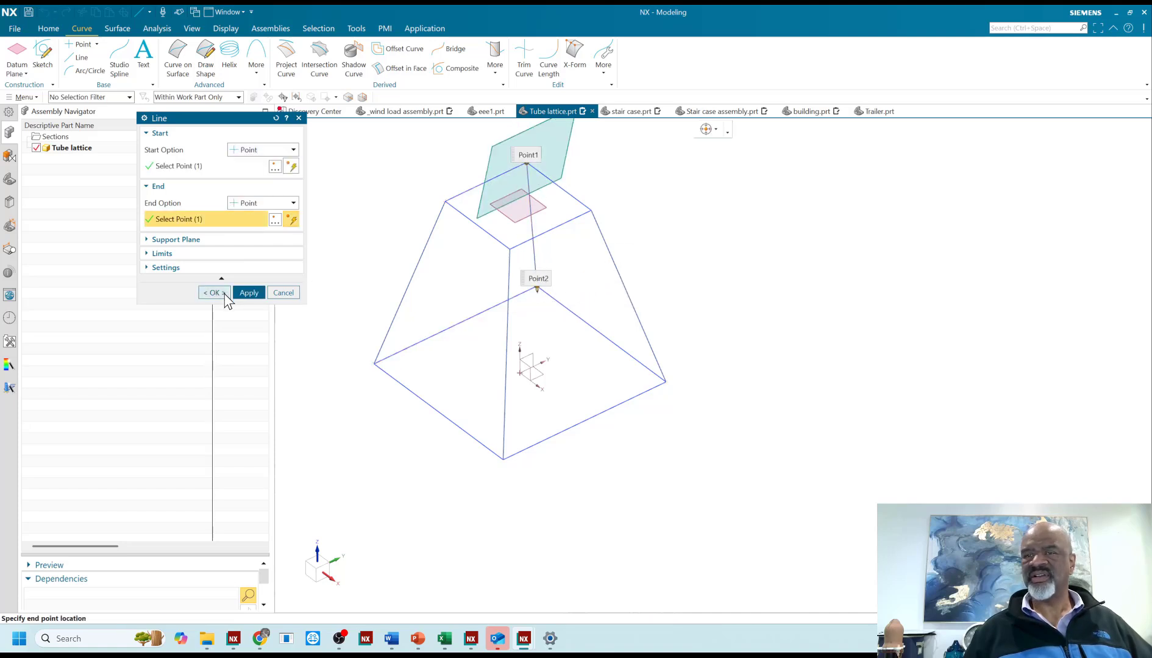
{"action": "left_click", "coordinate": [246, 293]}
Add four diagonal brace lines across the frame's sides between top and bottom corners.
{"action": "left_click", "coordinate": [591, 211]}
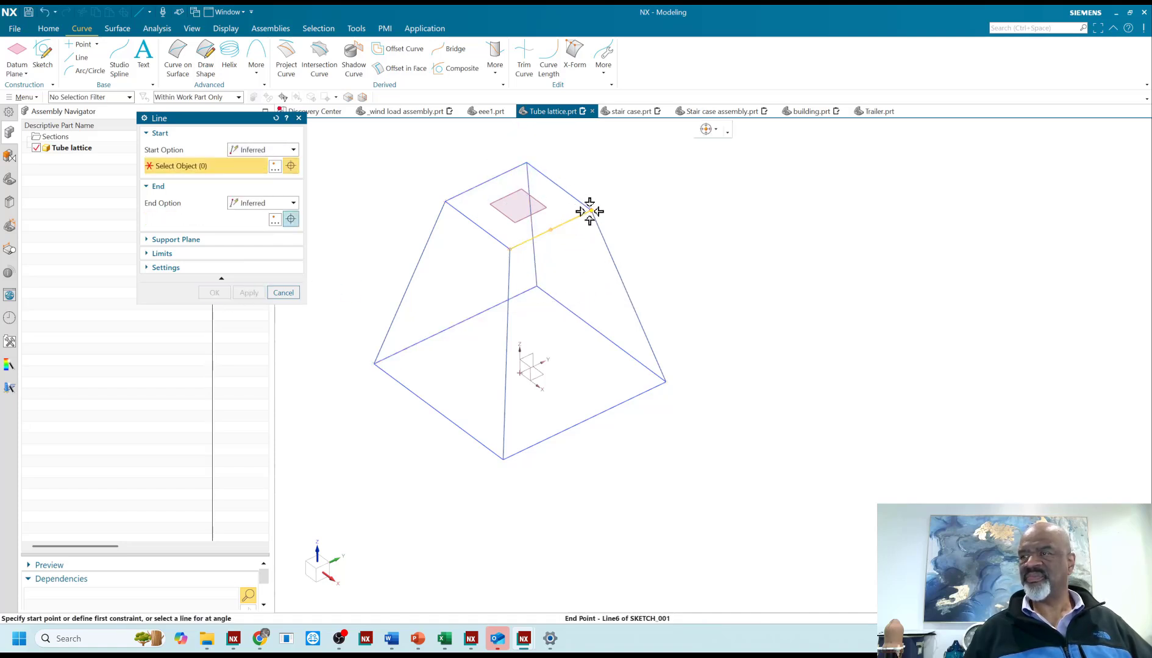
{"action": "left_click", "coordinate": [502, 458]}
{"action": "left_click", "coordinate": [250, 294]}
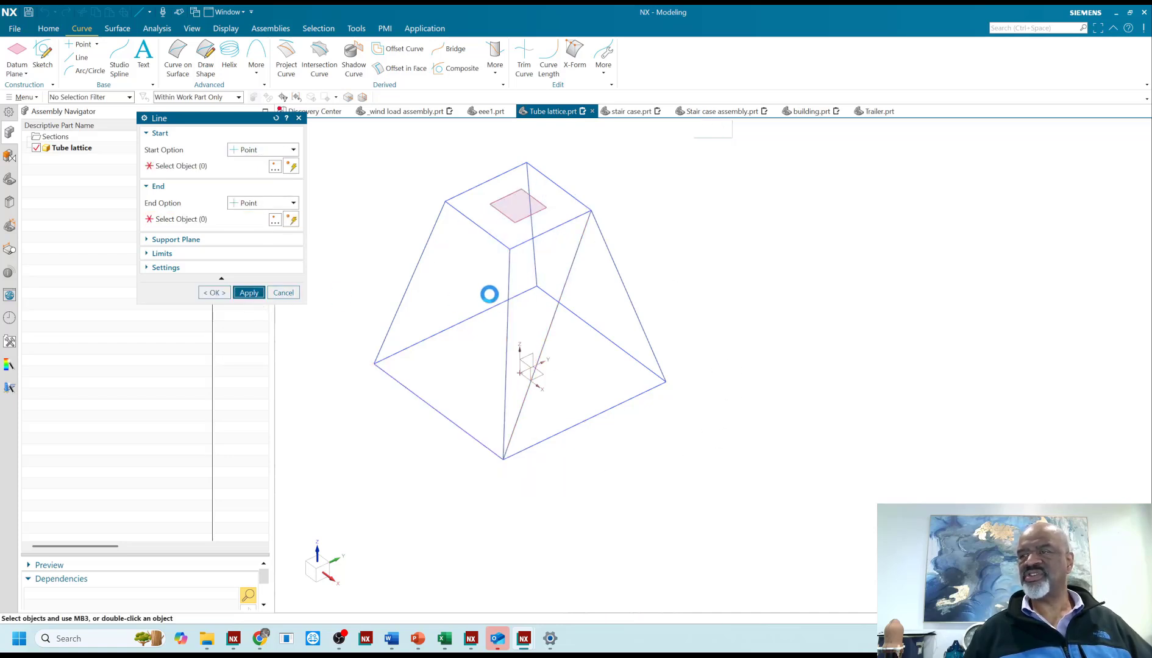
{"action": "left_click", "coordinate": [510, 248]}
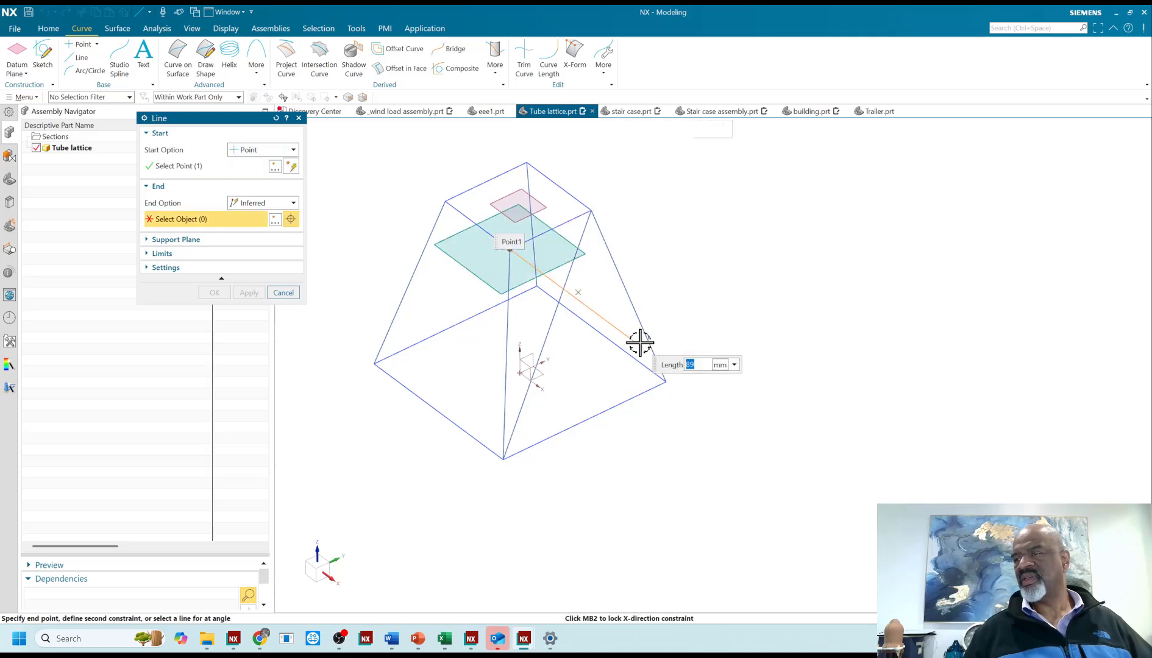
{"action": "left_click", "coordinate": [665, 380]}
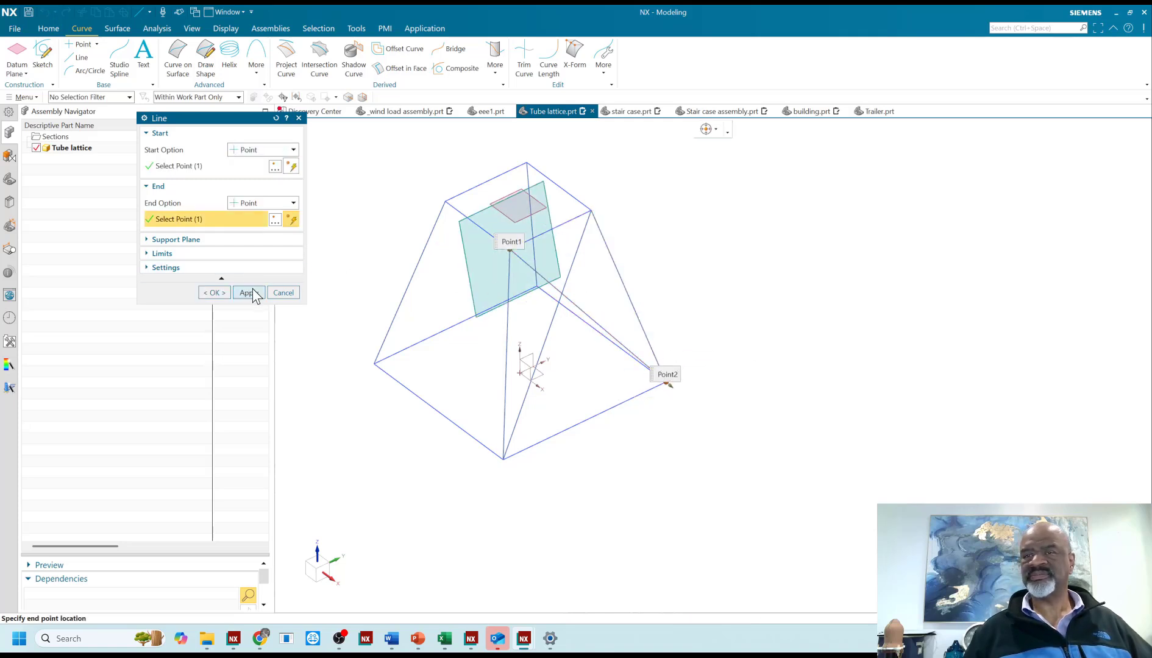
{"action": "left_click", "coordinate": [249, 292]}
{"action": "middle_click_drag", "start_coordinate": [372, 267], "coordinate": [482, 244]}
{"action": "left_click", "coordinate": [463, 201]}
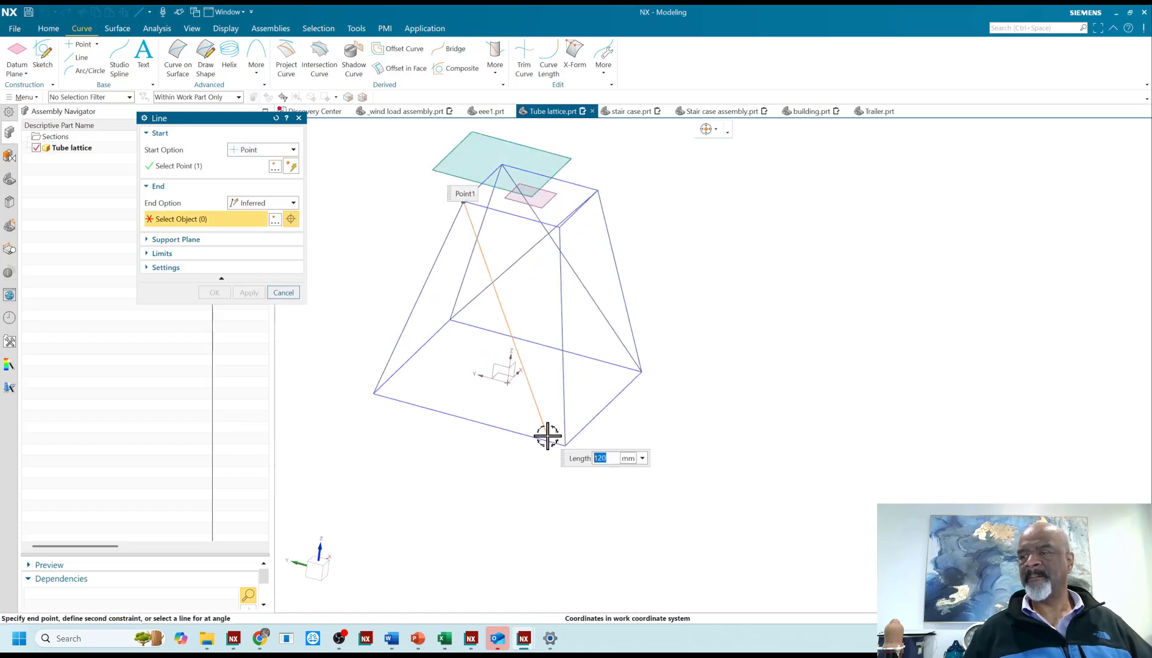
{"action": "left_click", "coordinate": [565, 447]}
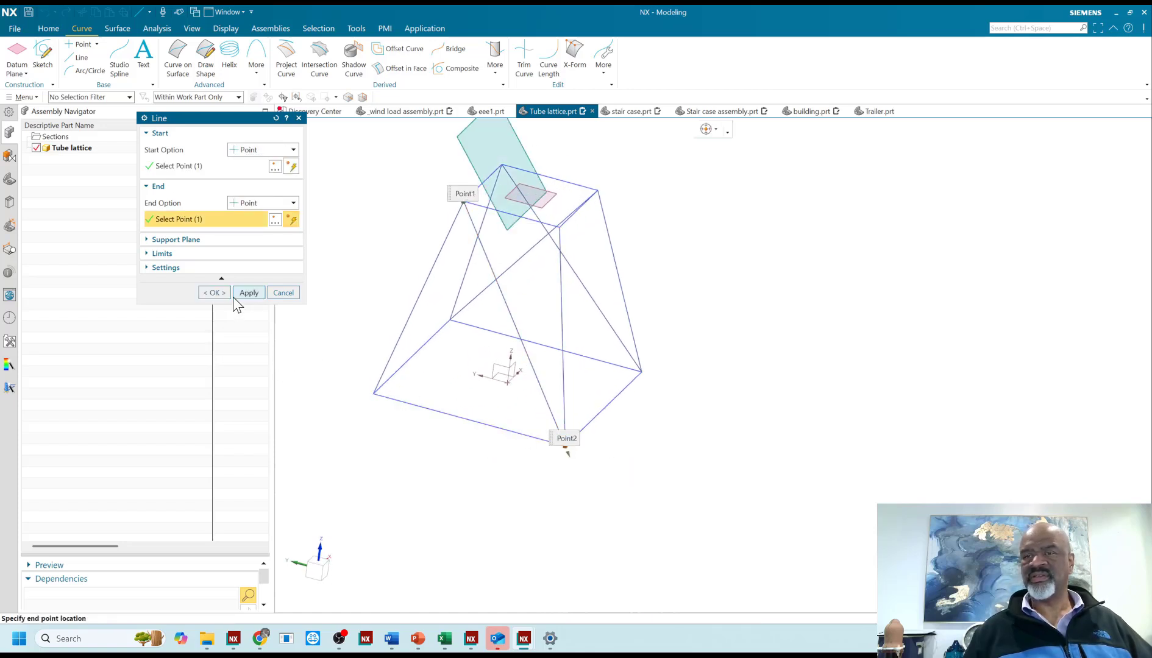
{"action": "left_click", "coordinate": [245, 293]}
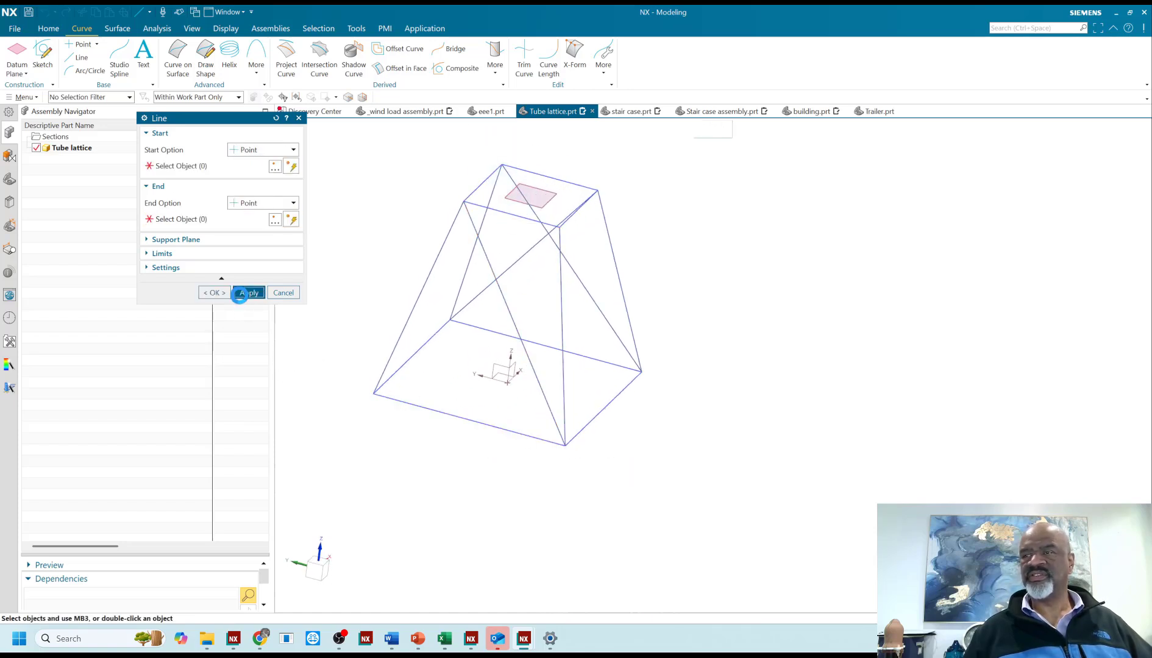
{"action": "left_click", "coordinate": [558, 227]}
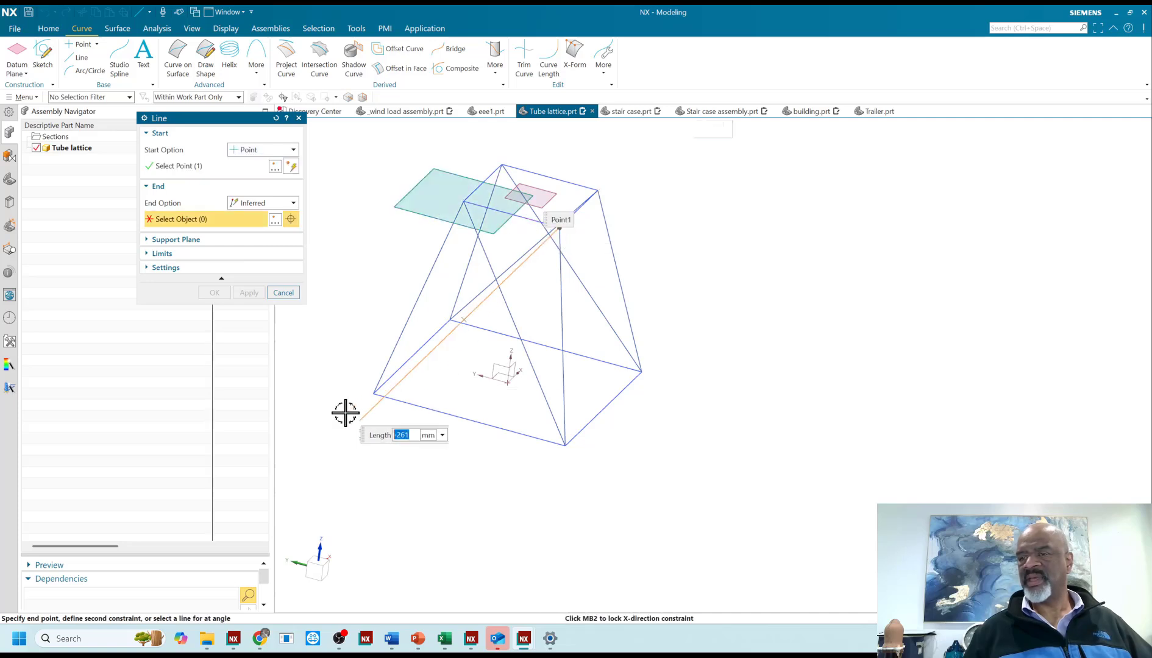
{"action": "left_click", "coordinate": [374, 395]}
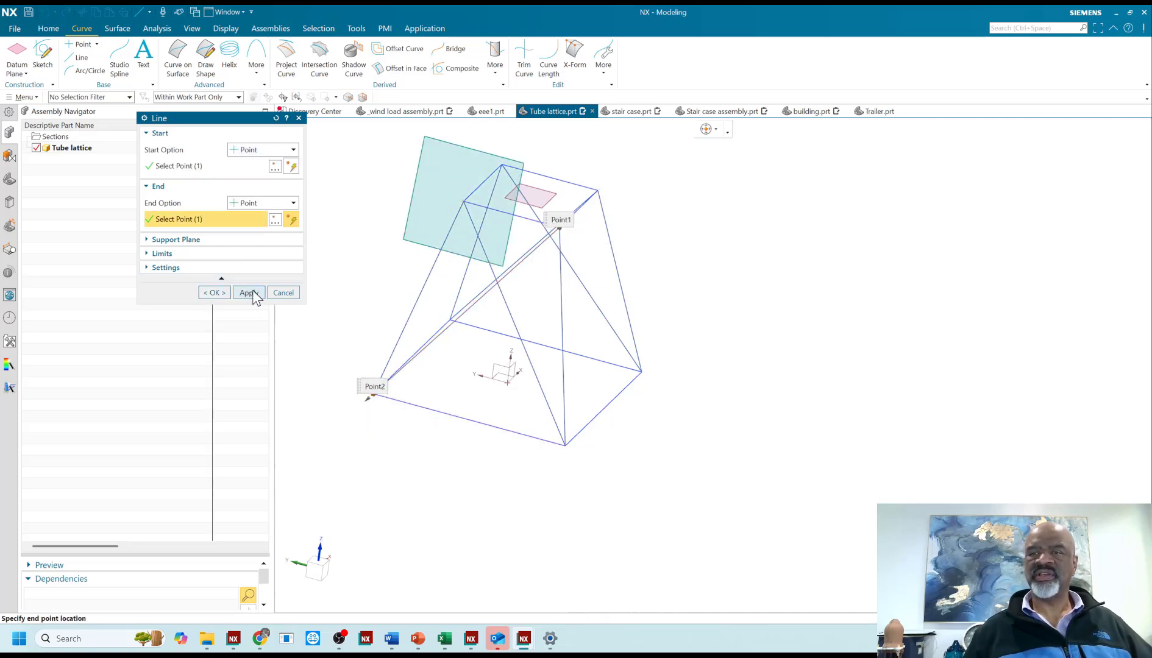
{"action": "left_click", "coordinate": [250, 293]}
{"action": "middle_click_drag", "start_coordinate": [481, 462], "coordinate": [443, 471]}
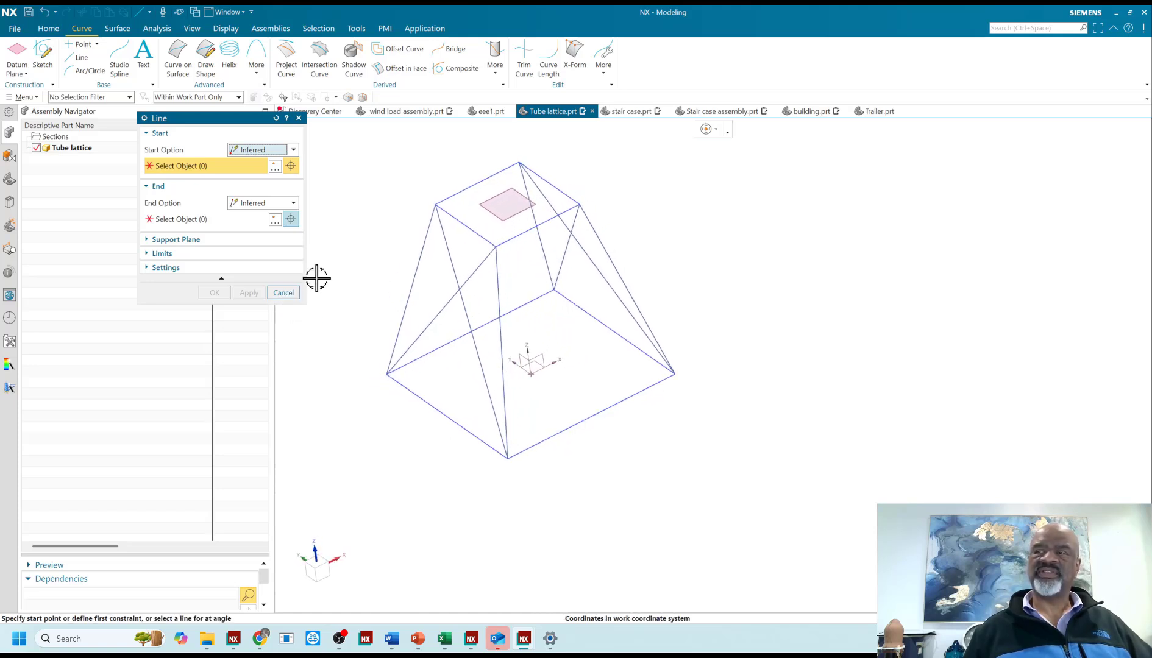
End line creation and orbit the finished wireframe.
{"action": "scroll", "coordinate": [440, 176], "scroll_direction": "up", "scroll_amount": 3}
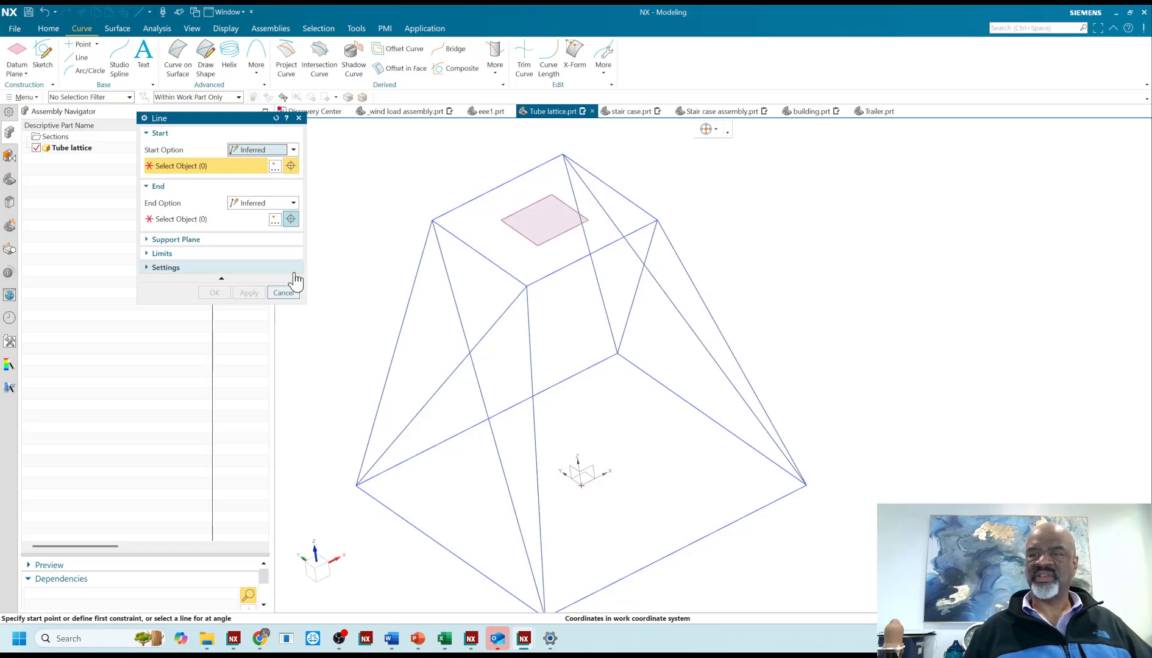
{"action": "left_click", "coordinate": [282, 293]}
{"action": "scroll", "coordinate": [404, 239], "scroll_direction": "down", "scroll_amount": 4}
{"action": "middle_click_drag", "start_coordinate": [584, 293], "coordinate": [648, 272]}
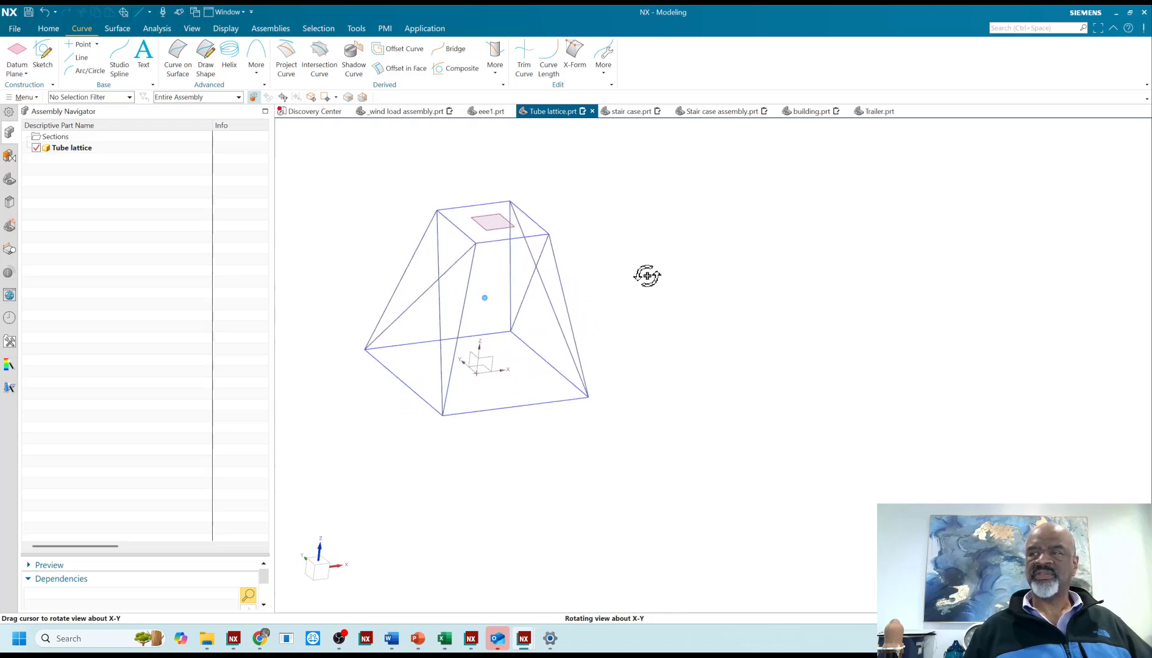
Try lowering the top datum plane's offset, then undo to restore its original height.
{"action": "left_click", "coordinate": [481, 226]}
{"action": "key", "text": "ctrl+j"}
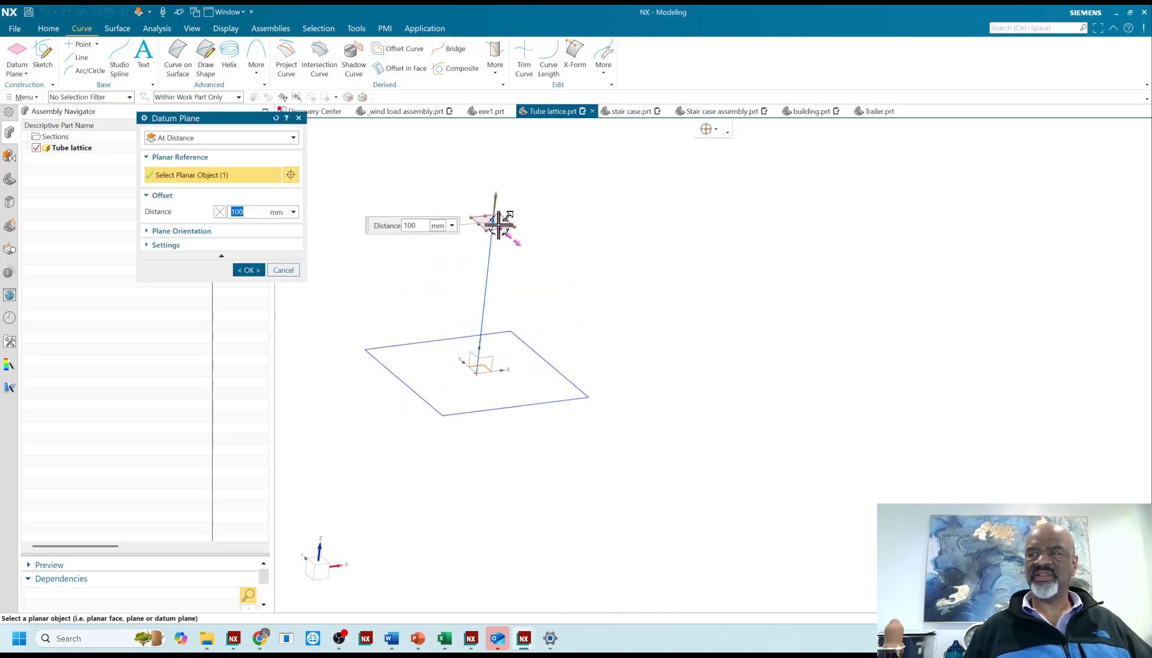
{"action": "left_click_drag", "start_coordinate": [492, 220], "coordinate": [473, 263]}
{"action": "left_click", "coordinate": [248, 270]}
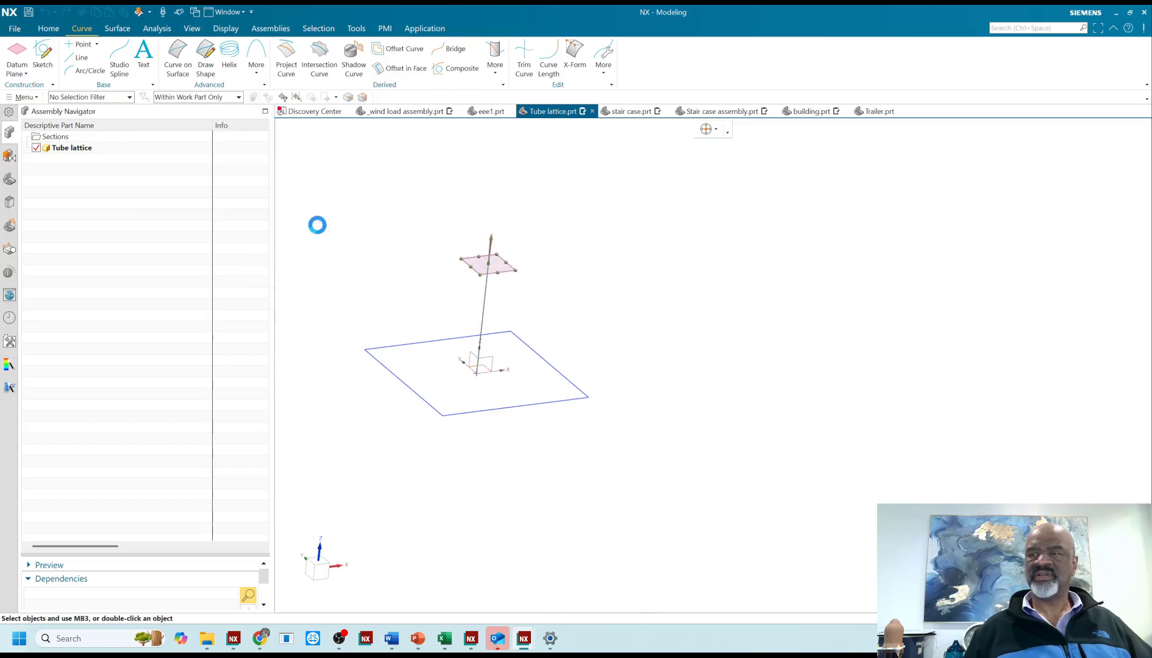
{"action": "middle_click_drag", "start_coordinate": [599, 228], "coordinate": [658, 247]}
{"action": "key", "text": "ctrl+z"}
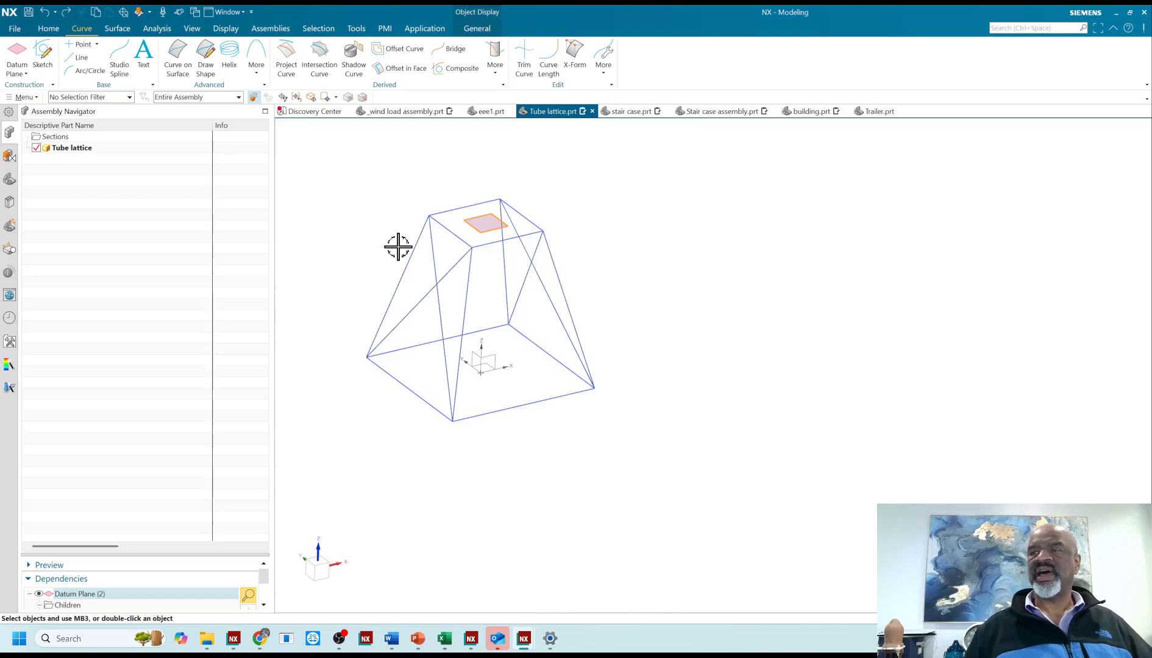
{"action": "scroll", "coordinate": [375, 244], "scroll_direction": "up", "scroll_amount": 3}
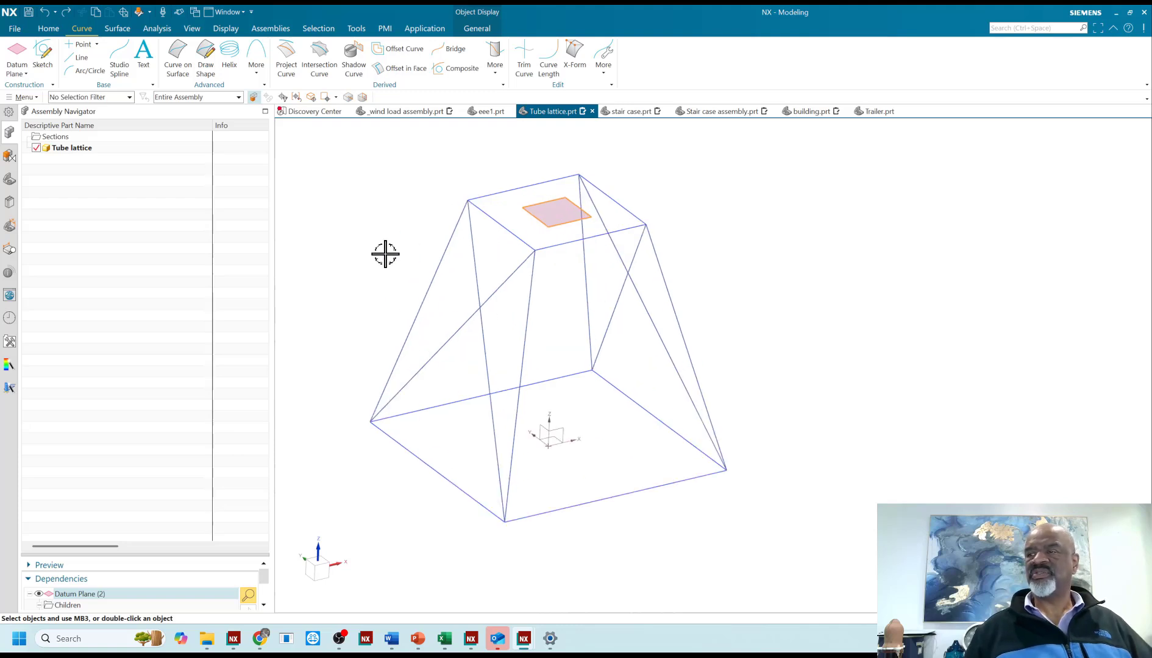
Start an algorithmic feature in the Logic Editor and dismiss the busy and aborted-operation messages.
{"action": "left_click", "coordinate": [48, 28]}
{"action": "left_click", "coordinate": [396, 74]}
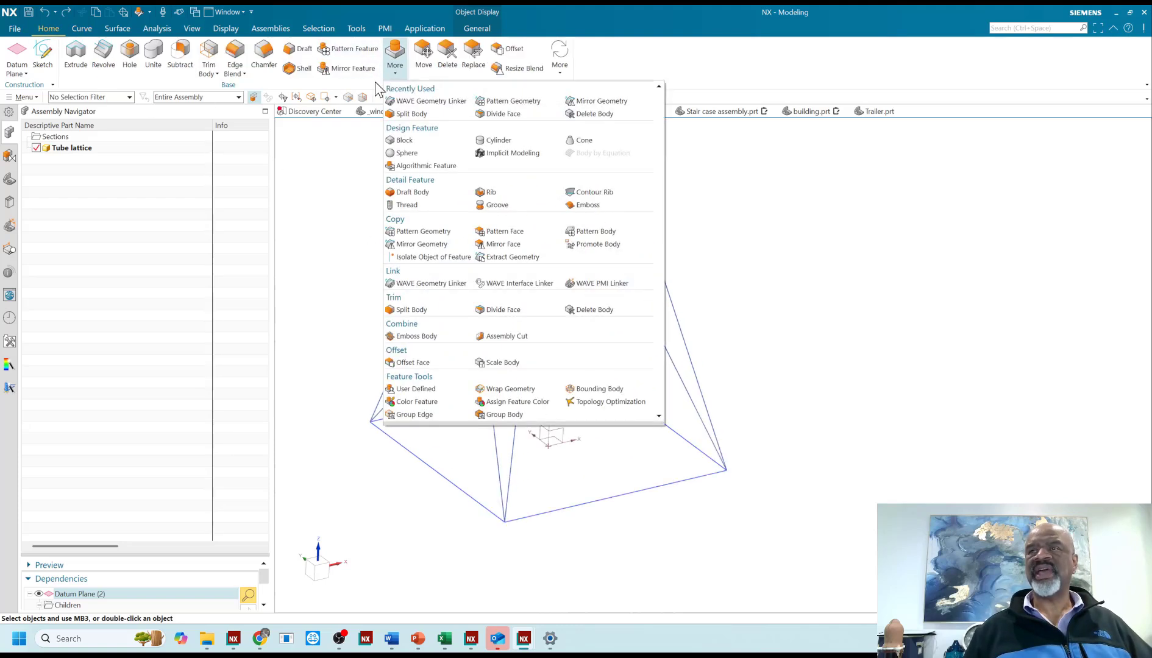
{"action": "left_click", "coordinate": [426, 166]}
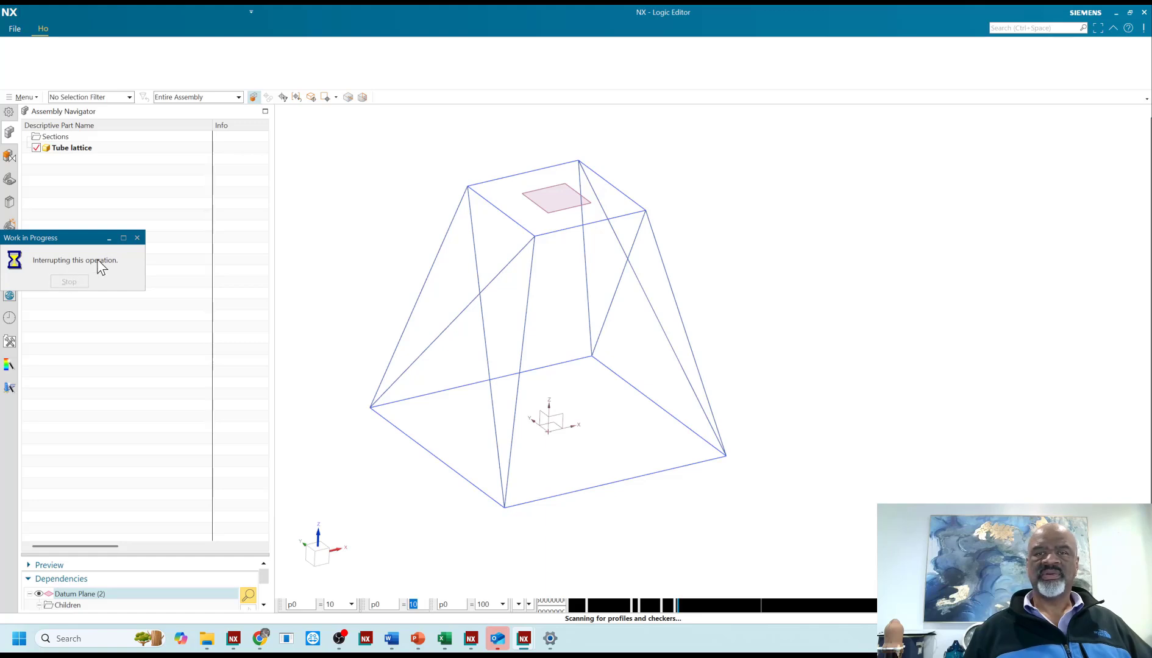
{"action": "left_click", "coordinate": [137, 238]}
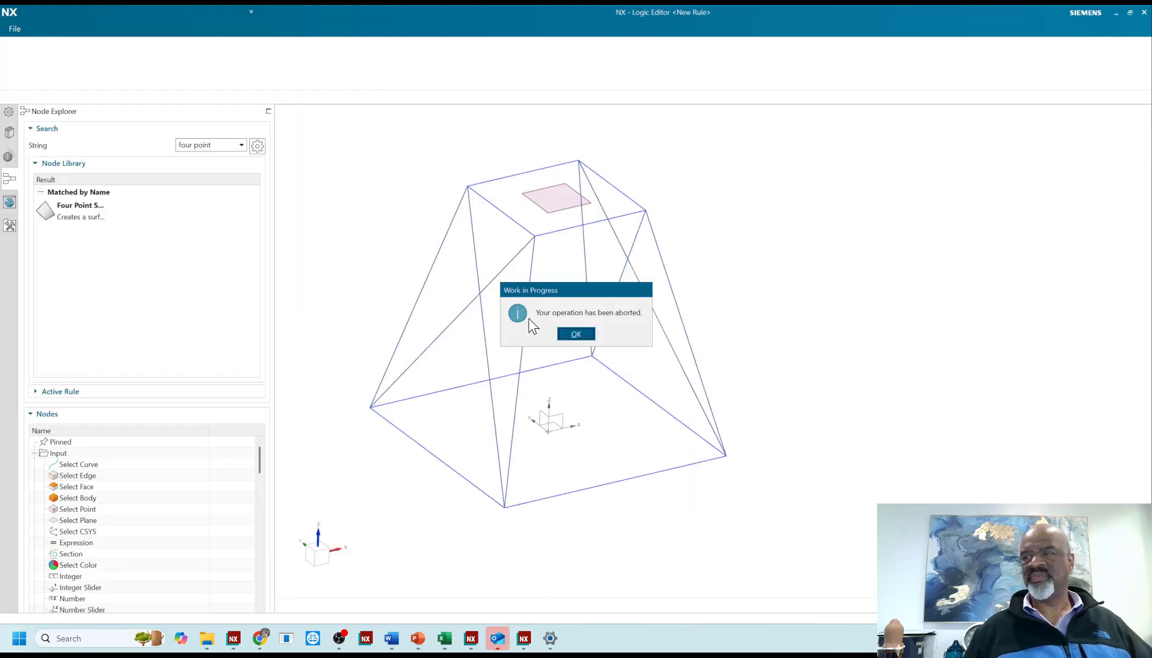
{"action": "left_click", "coordinate": [573, 335]}
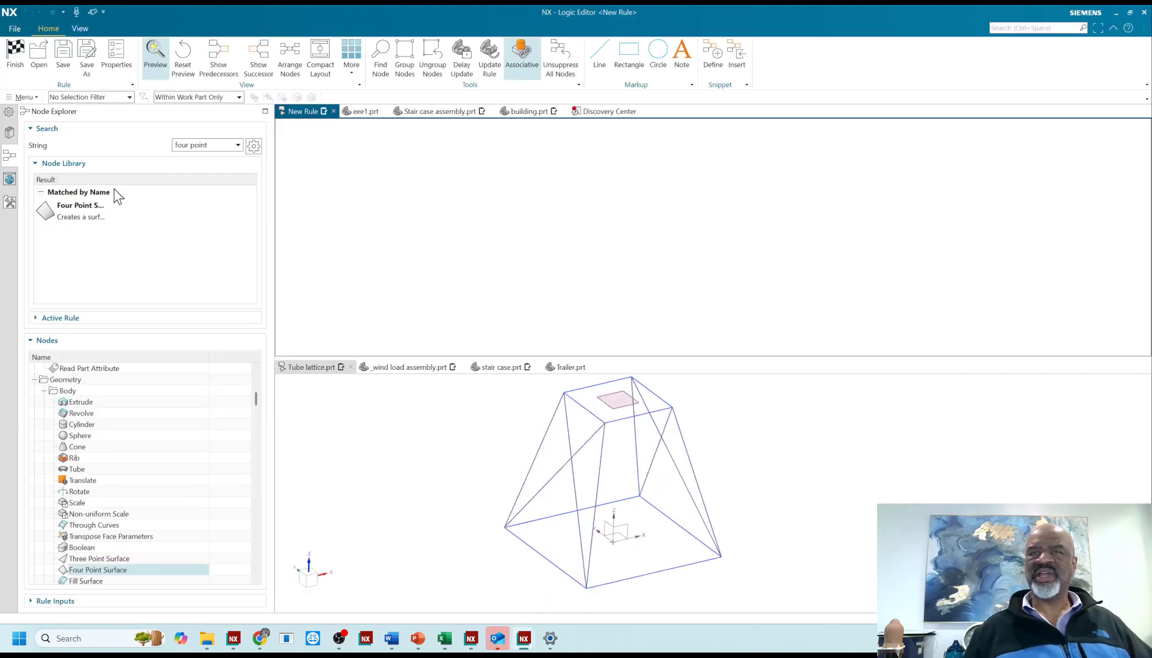
Search 'sele' in the Node Library and add a Select Curve node to the rule.
{"action": "left_click", "coordinate": [210, 147]}
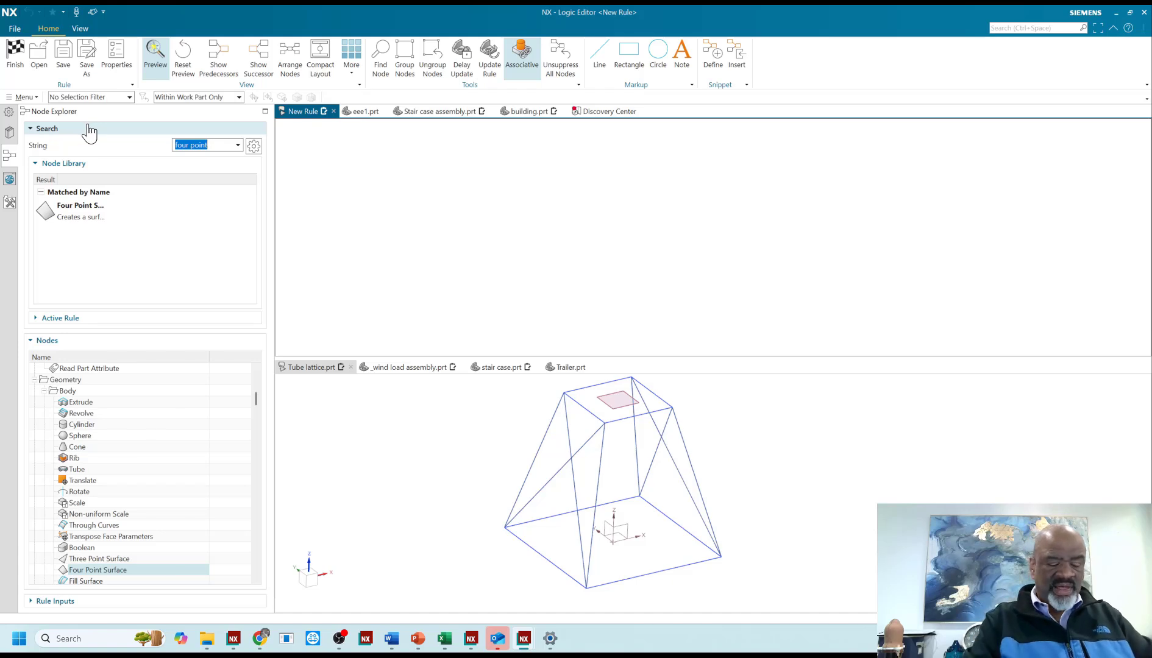
{"action": "type", "text": "sele"}
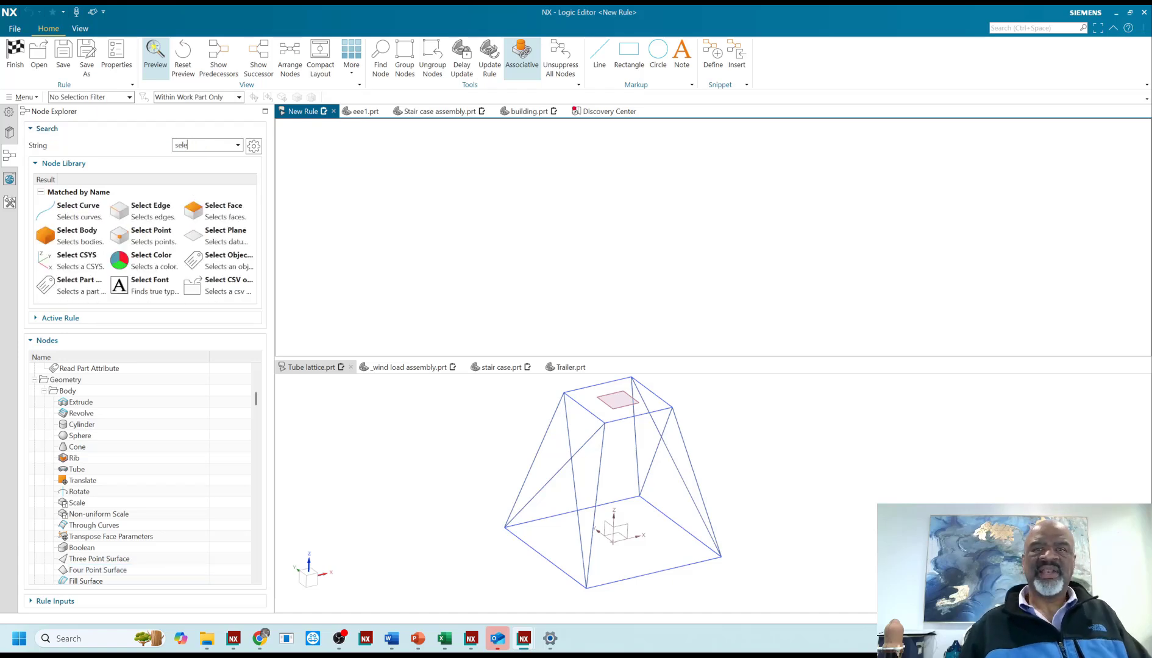
{"action": "left_click", "coordinate": [91, 210]}
{"action": "double_click", "coordinate": [95, 211]}
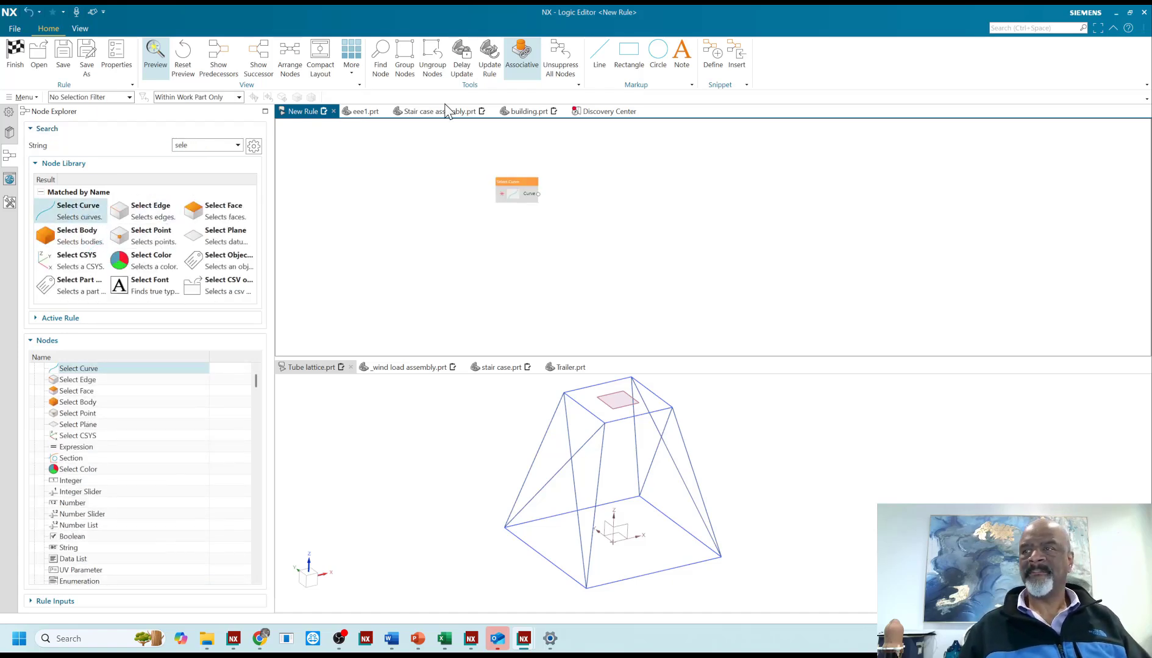
{"action": "left_click_drag", "start_coordinate": [512, 183], "coordinate": [384, 177]}
{"action": "left_click", "coordinate": [77, 235]}
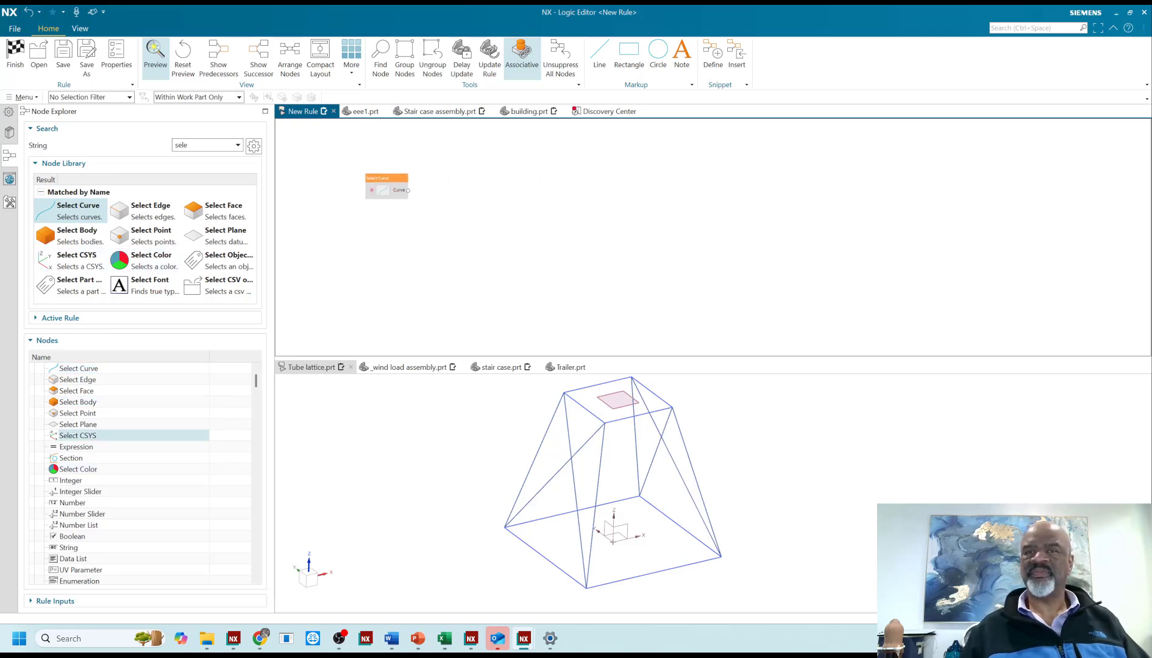
{"action": "scroll", "coordinate": [122, 439], "scroll_direction": "down", "scroll_amount": 1}
Add a Tube Lattice node fed by the curve, sending its Body to an Output node.
{"action": "left_click", "coordinate": [195, 145]}
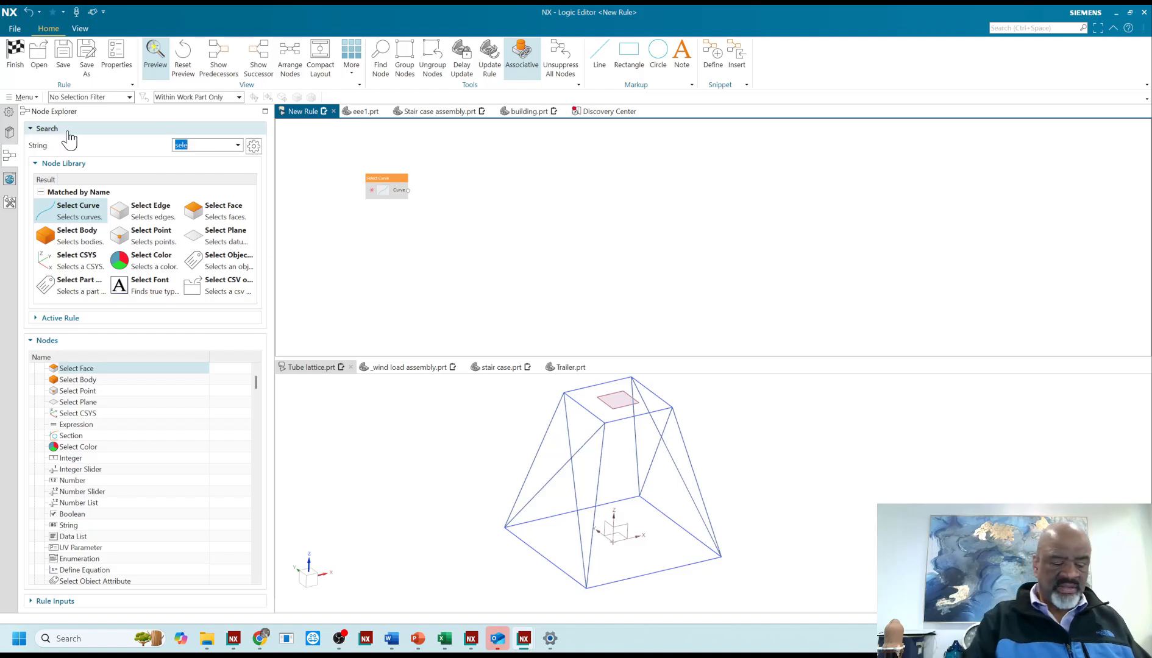
{"action": "type", "text": "tube"}
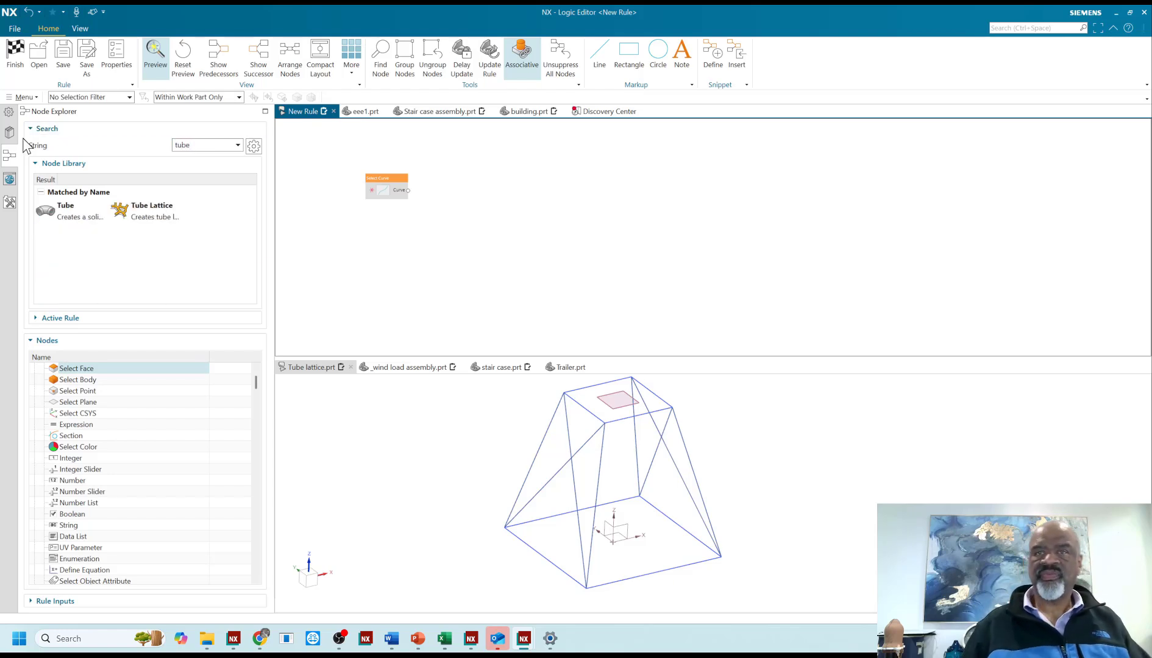
{"action": "double_click", "coordinate": [141, 213]}
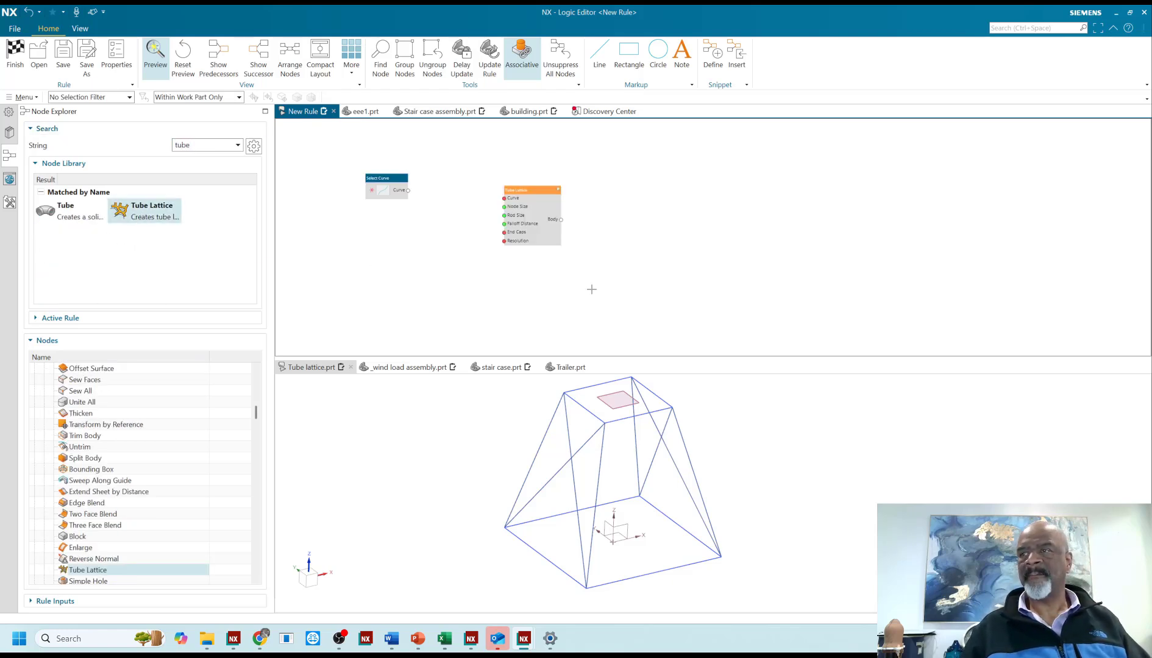
{"action": "left_click_drag", "start_coordinate": [522, 189], "coordinate": [487, 195]}
{"action": "left_click_drag", "start_coordinate": [412, 192], "coordinate": [470, 206]}
{"action": "right_click", "coordinate": [528, 226]}
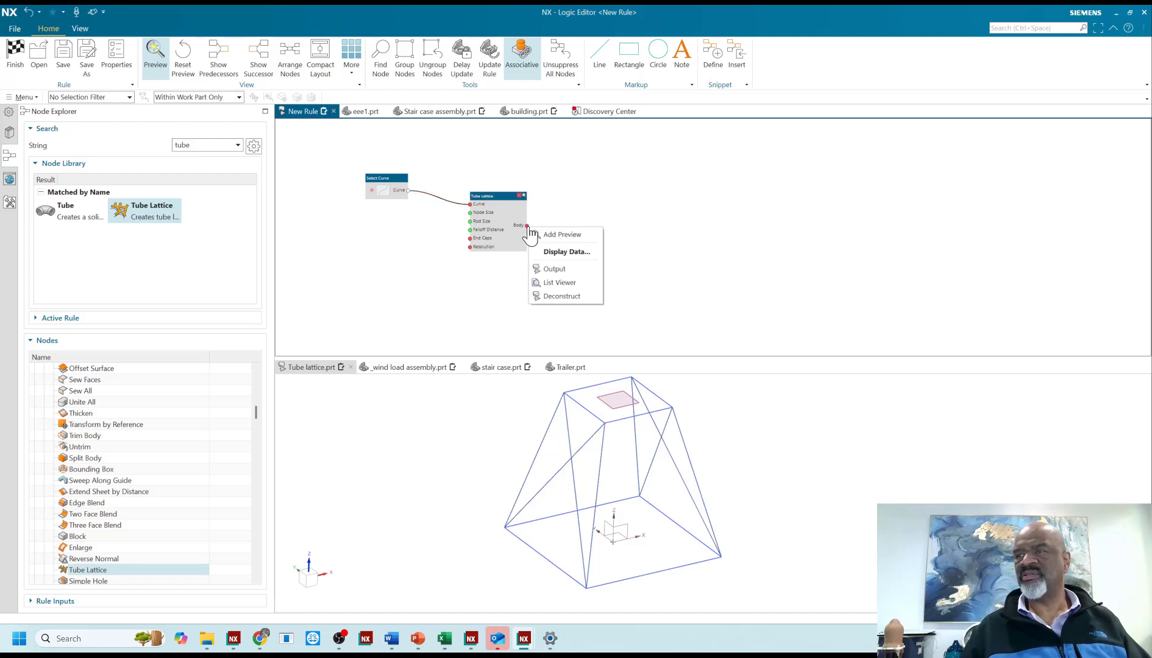
{"action": "left_click", "coordinate": [555, 269]}
{"action": "left_click_drag", "start_coordinate": [564, 226], "coordinate": [588, 219]}
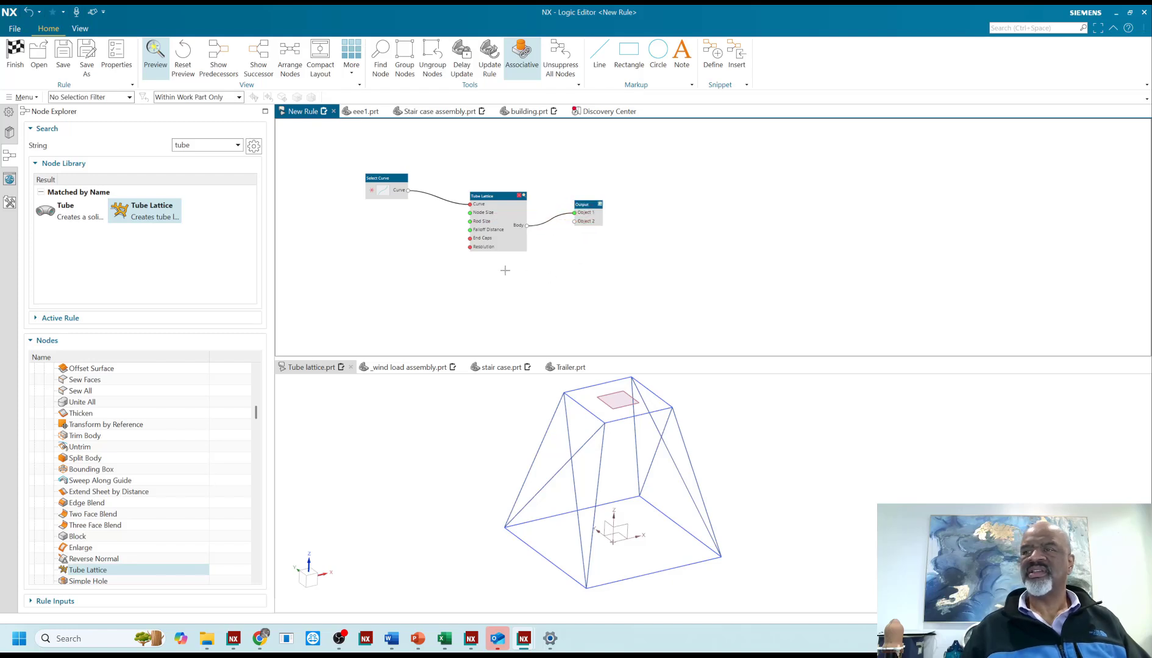
Create value nodes for Node Size 10, Rod Size and Falloff Distance 20, placed side by side.
{"action": "right_click", "coordinate": [470, 213]}
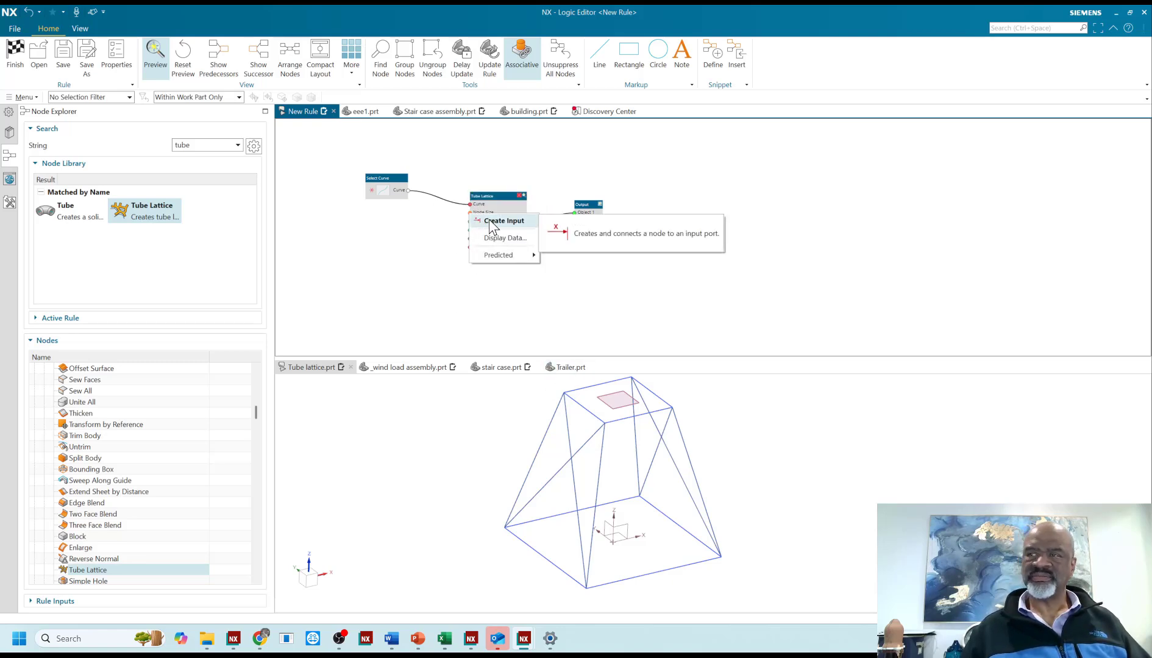
{"action": "left_click", "coordinate": [487, 228]}
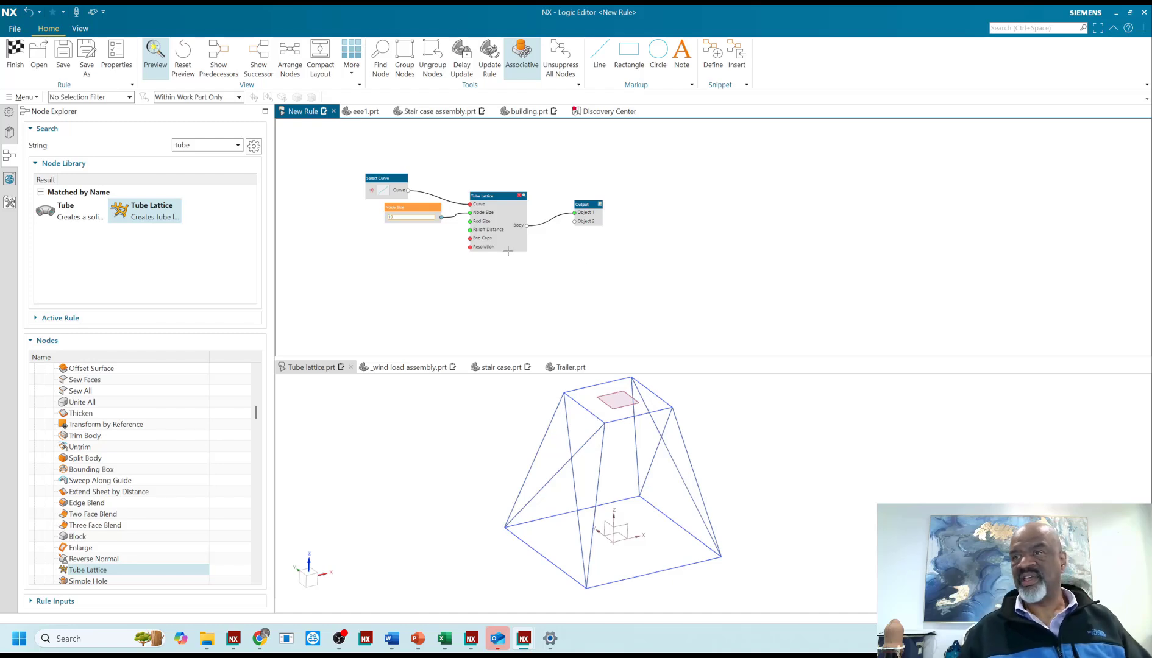
{"action": "right_click", "coordinate": [470, 223]}
{"action": "left_click", "coordinate": [488, 228]}
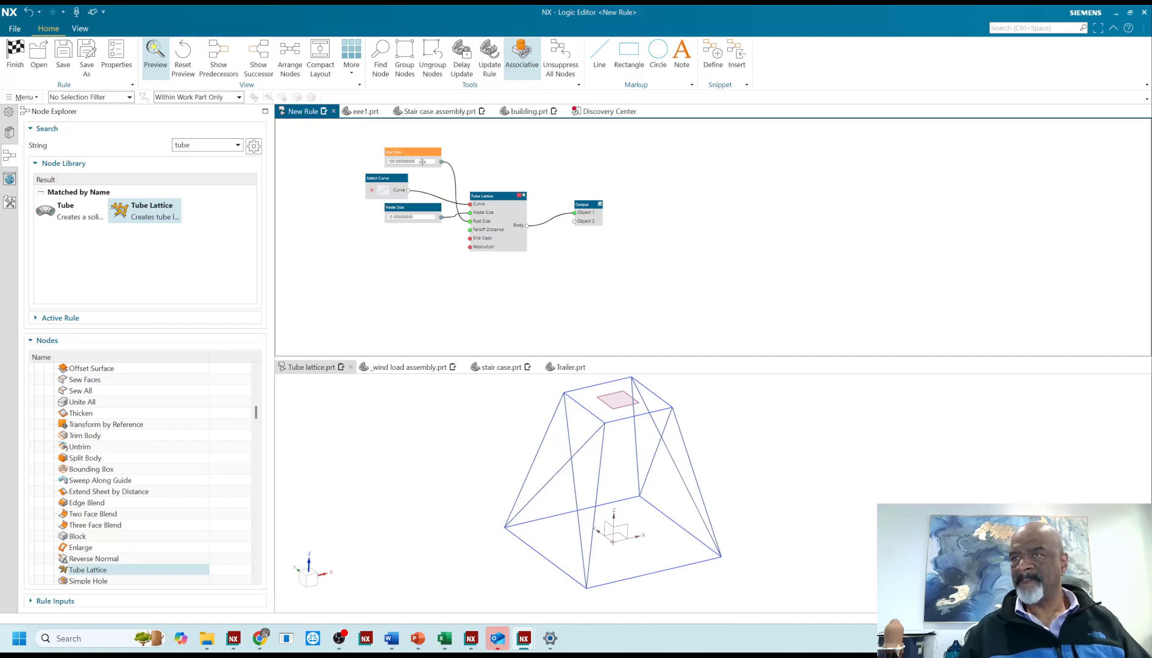
{"action": "left_click_drag", "start_coordinate": [422, 152], "coordinate": [414, 247]}
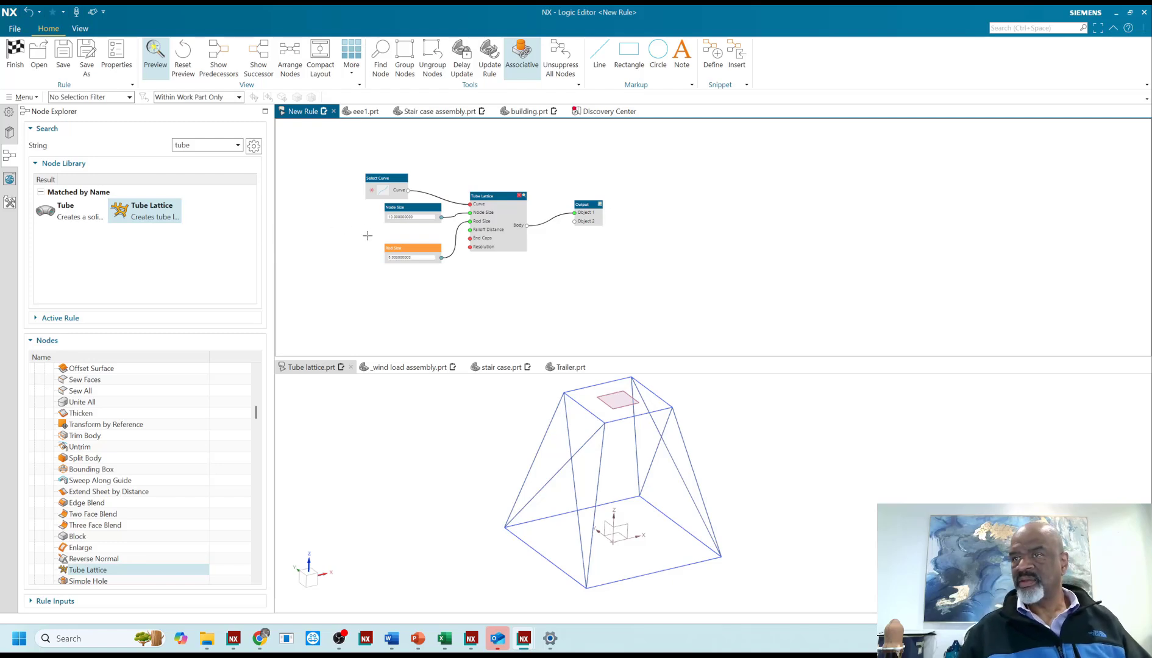
{"action": "left_click_drag", "start_coordinate": [400, 248], "coordinate": [365, 230]}
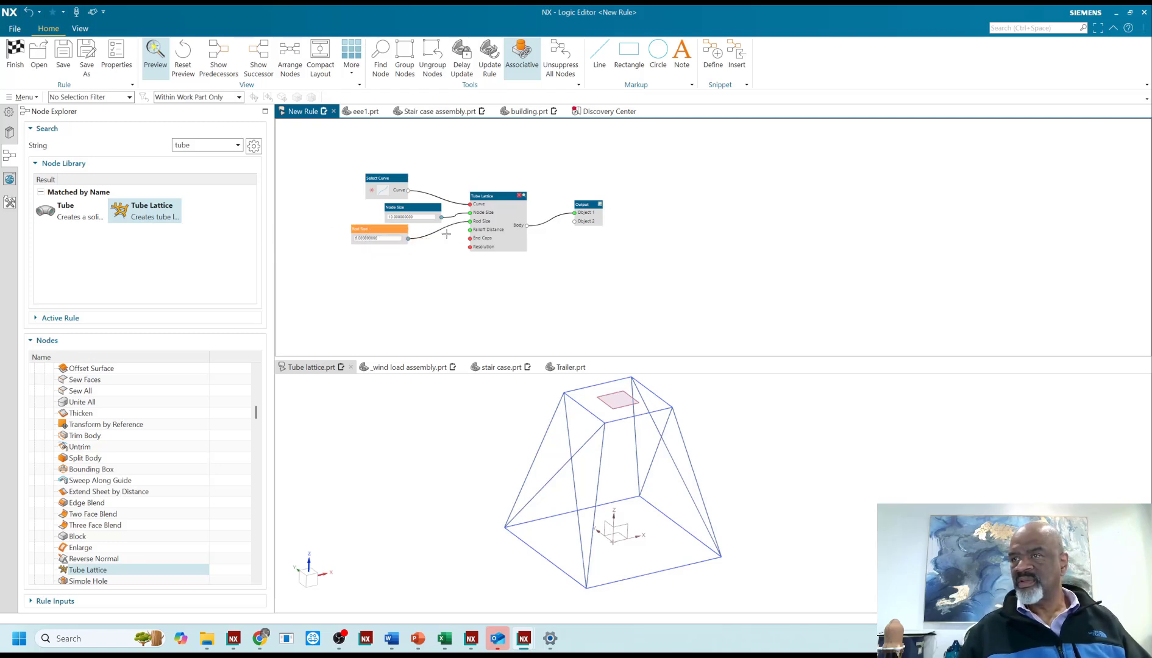
{"action": "right_click", "coordinate": [466, 230]}
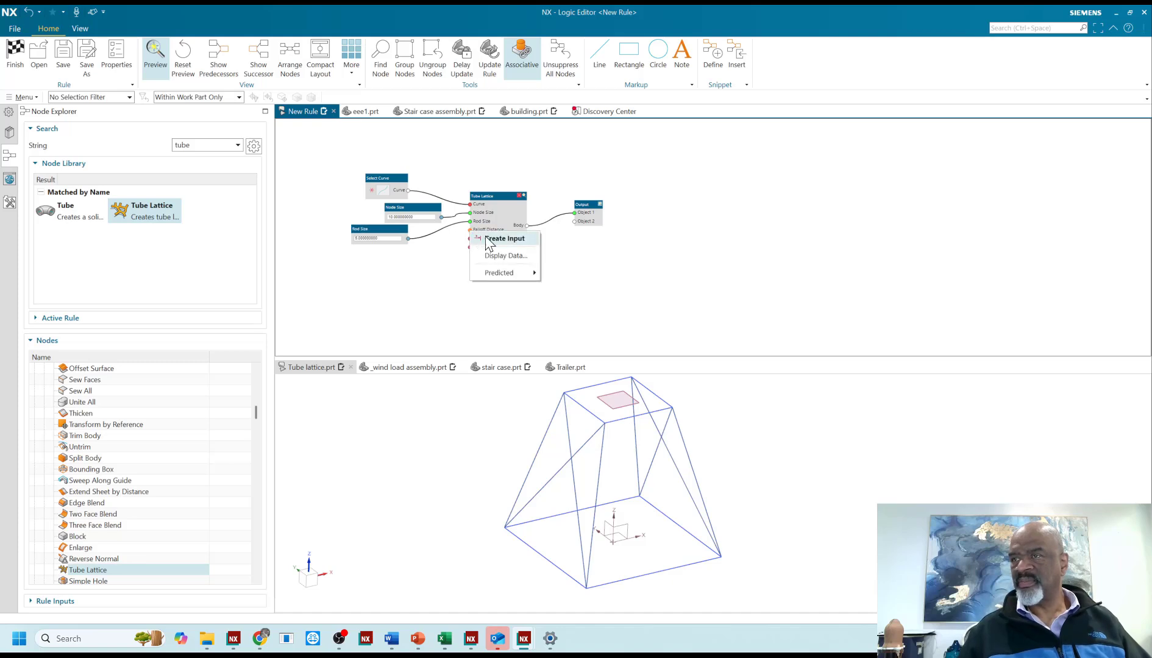
{"action": "left_click", "coordinate": [496, 235]}
{"action": "left_click_drag", "start_coordinate": [411, 263], "coordinate": [404, 263]}
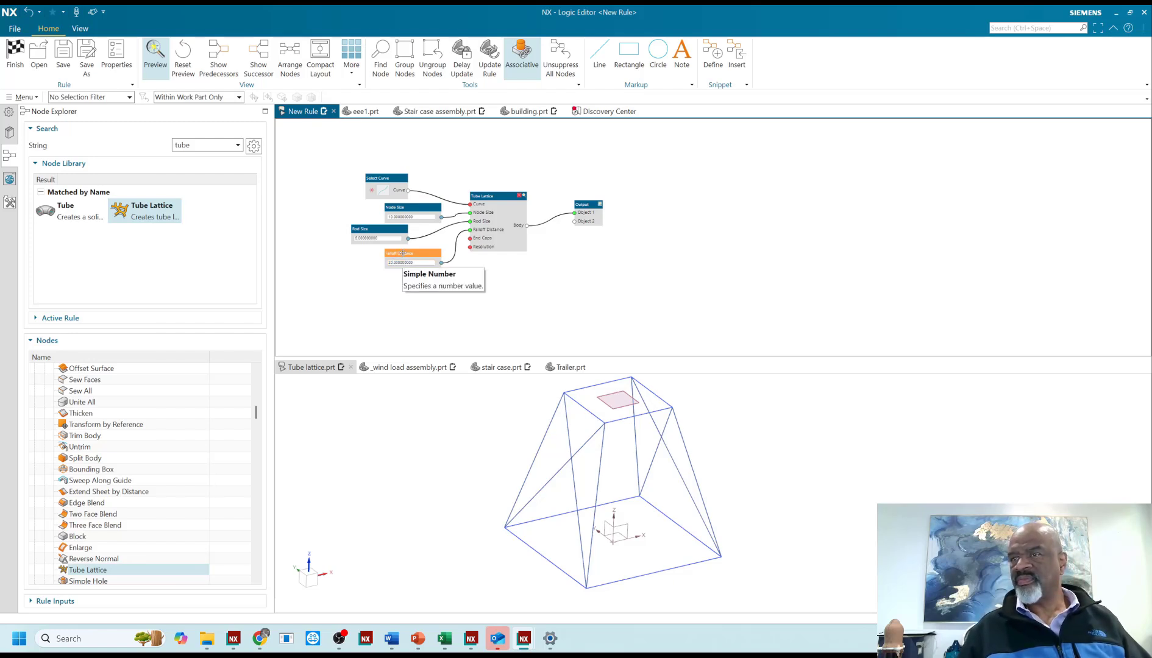
{"action": "left_click_drag", "start_coordinate": [407, 255], "coordinate": [330, 244]}
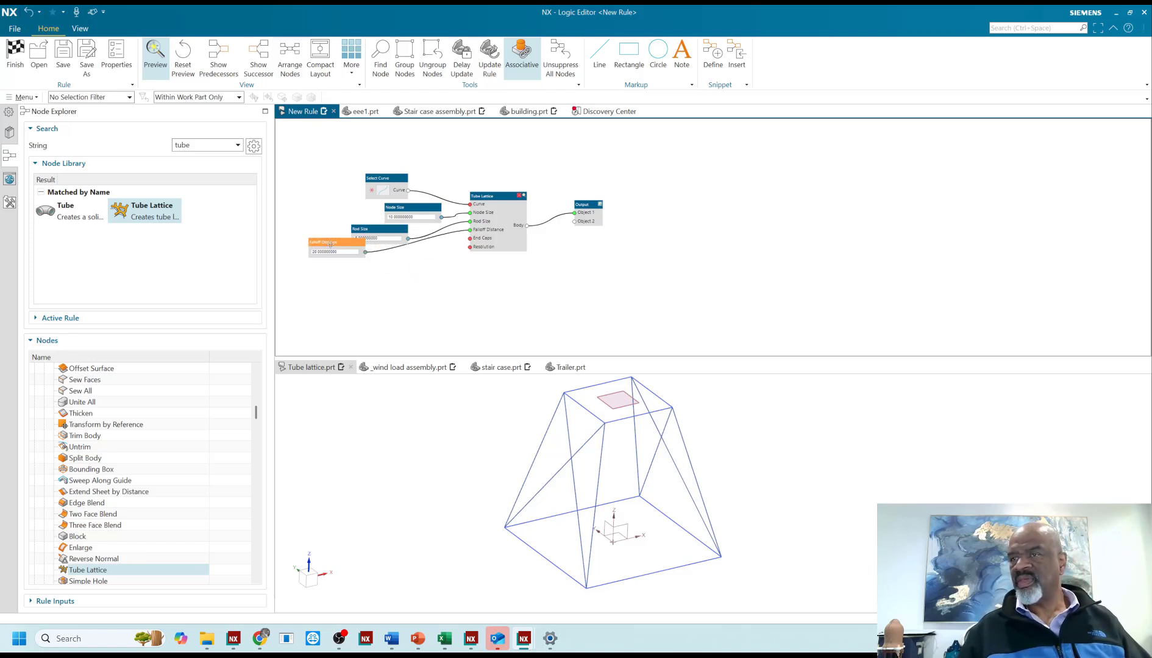
Add End Caps and Resolution input nodes set to Round and Fine.
{"action": "right_click", "coordinate": [471, 239]}
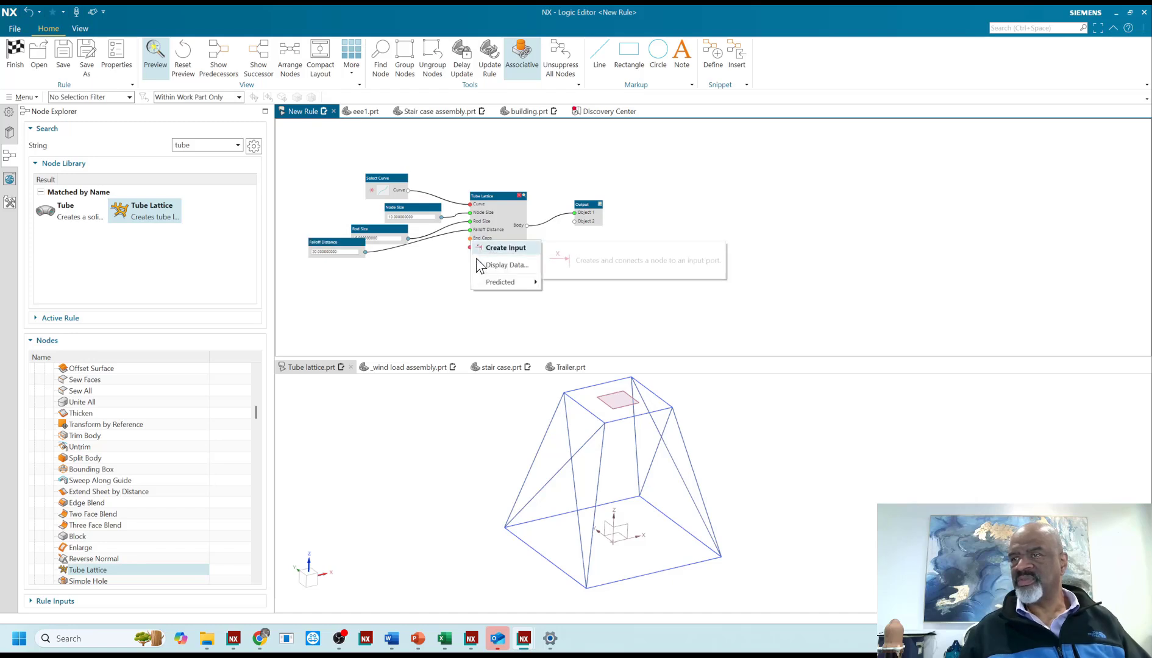
{"action": "left_click", "coordinate": [484, 249]}
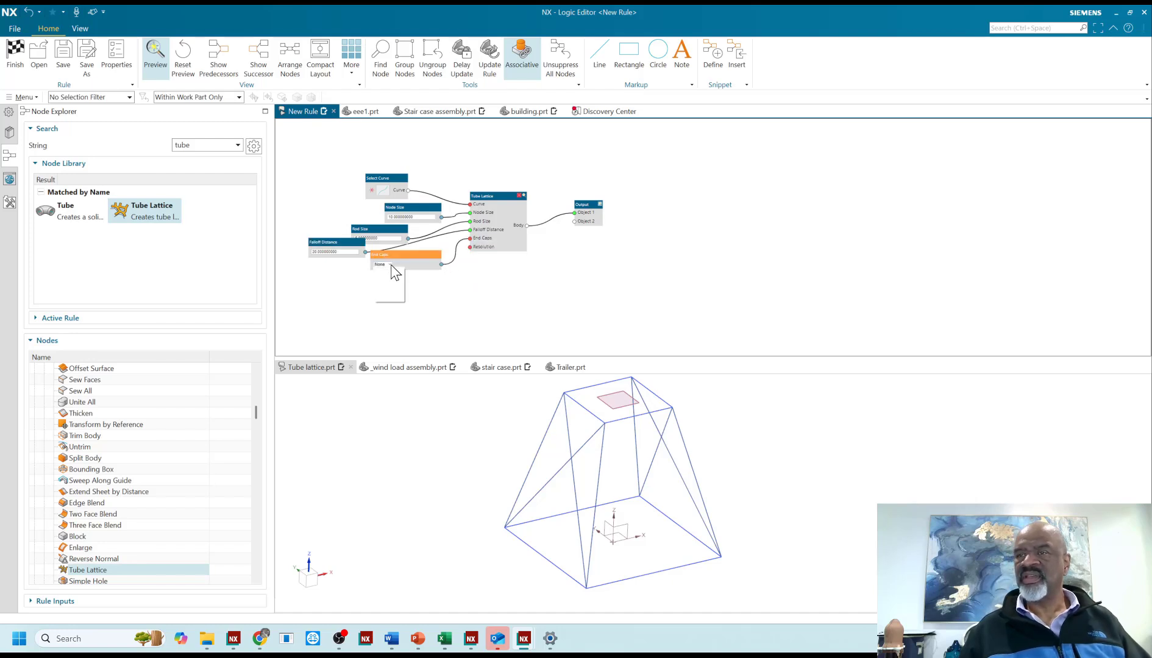
{"action": "left_click", "coordinate": [390, 264]}
{"action": "left_click", "coordinate": [389, 295]}
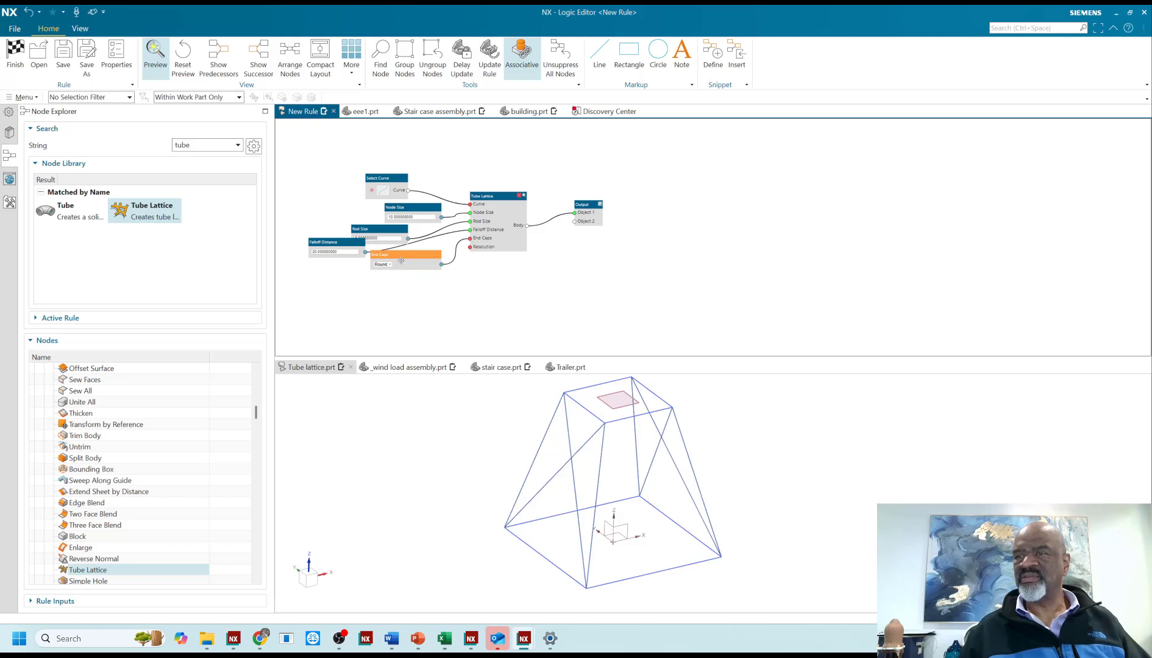
{"action": "left_click_drag", "start_coordinate": [401, 255], "coordinate": [344, 263]}
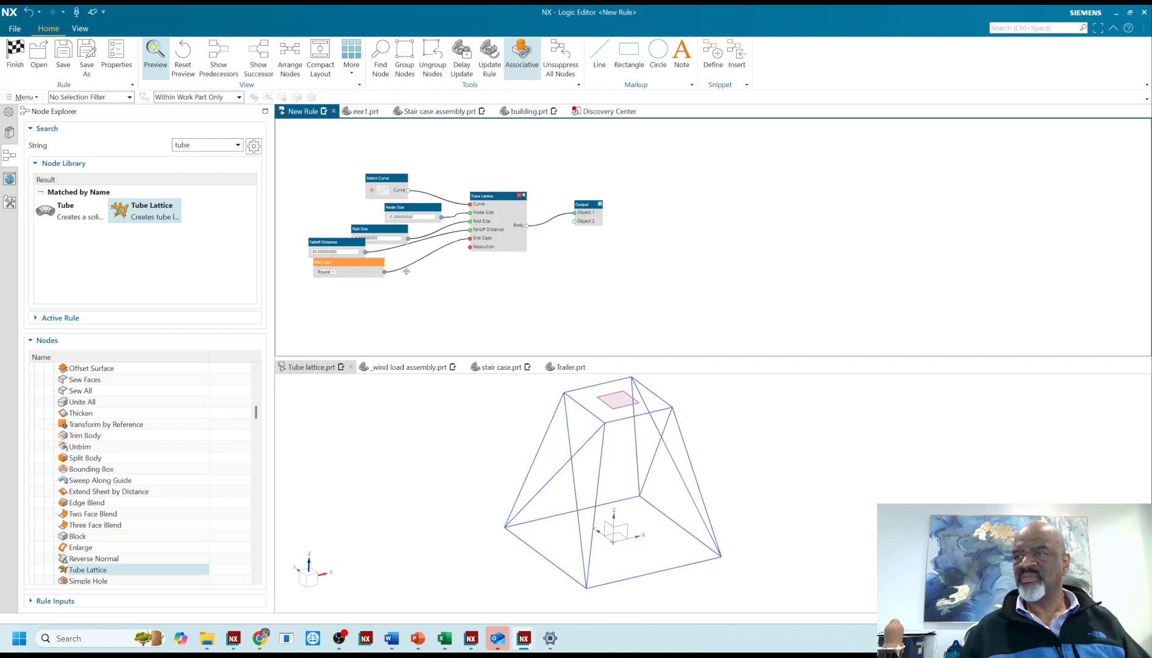
{"action": "right_click", "coordinate": [470, 248]}
{"action": "left_click", "coordinate": [506, 256]}
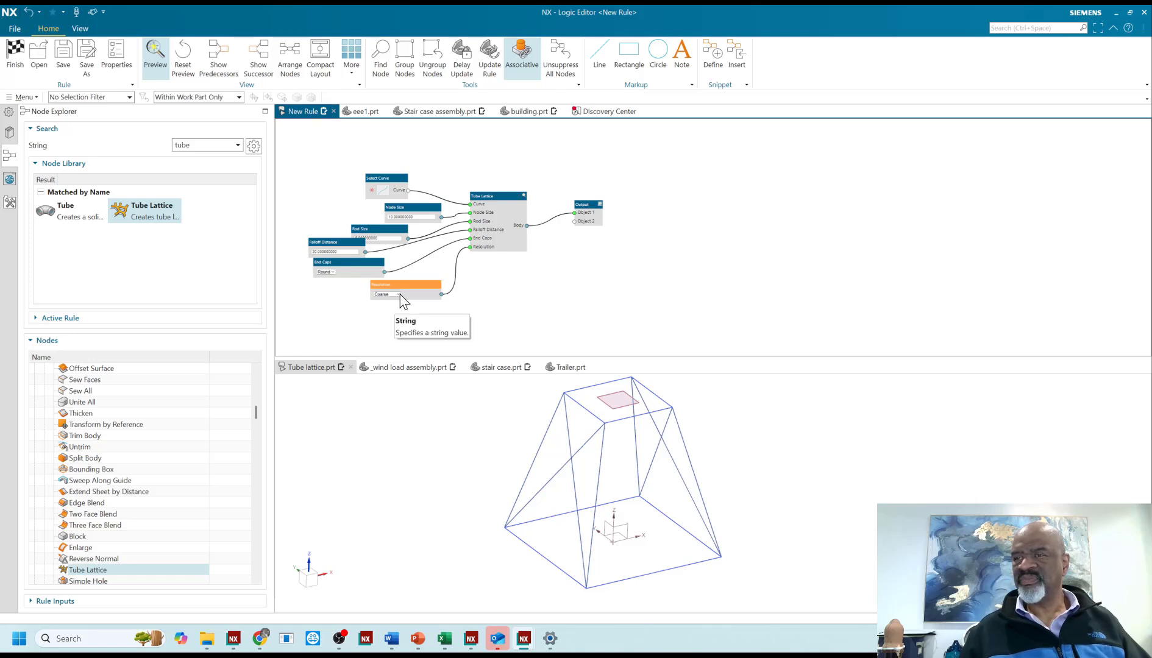
{"action": "left_click", "coordinate": [400, 295]}
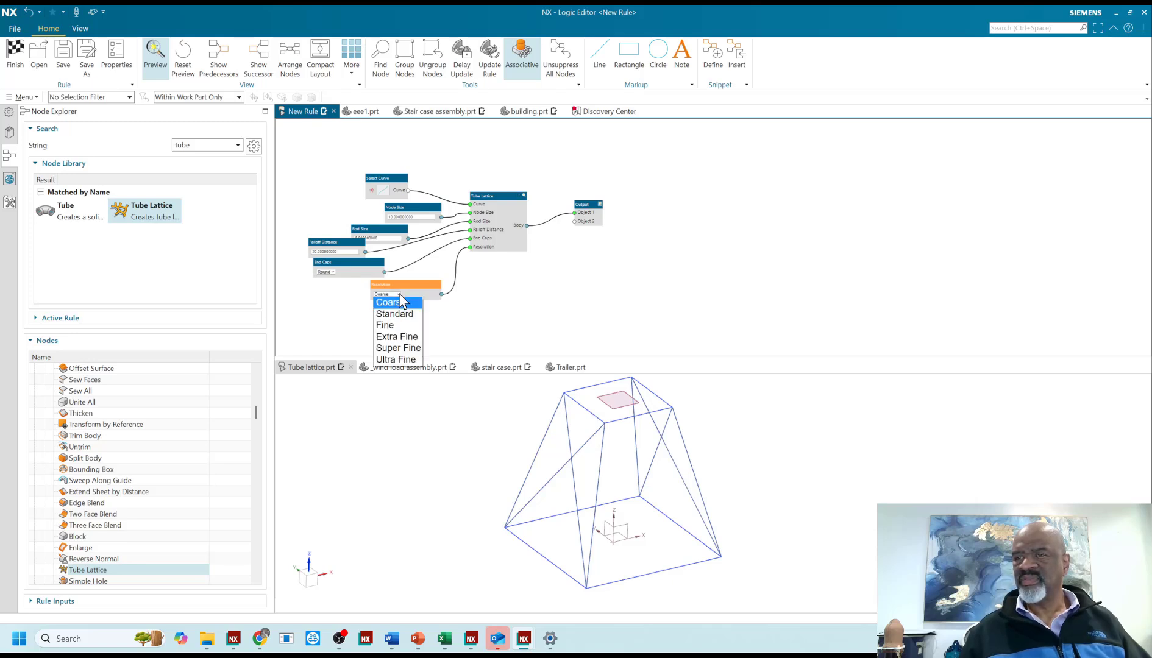
{"action": "left_click", "coordinate": [391, 328]}
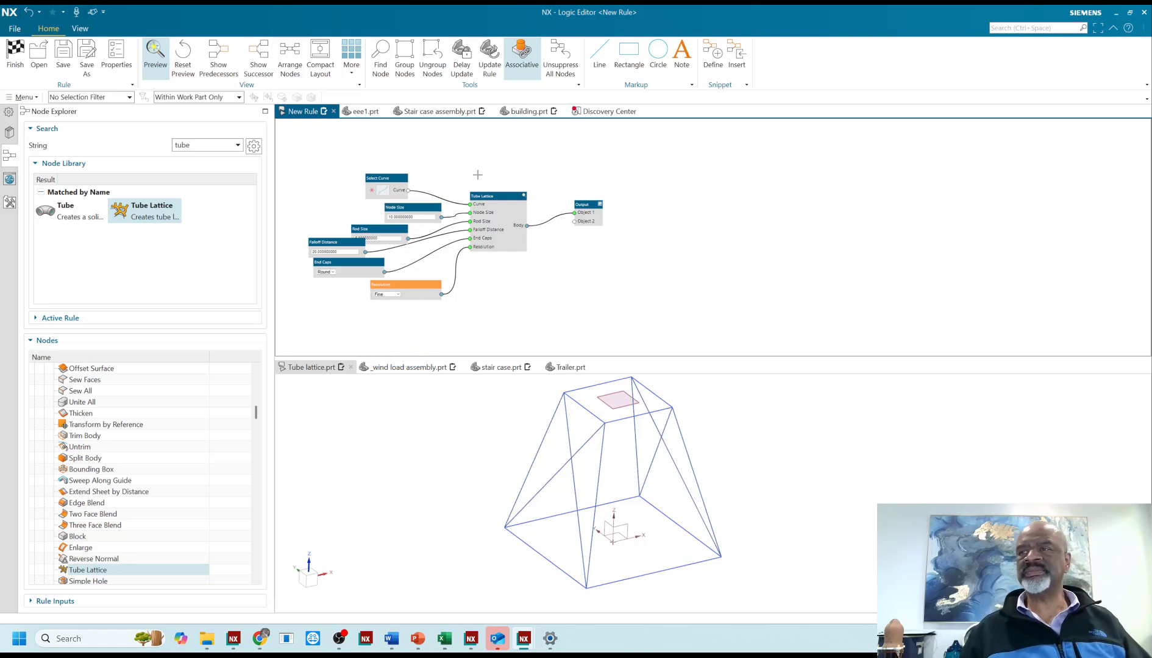
{"action": "scroll", "coordinate": [464, 171], "scroll_direction": "up", "scroll_amount": 2}
Align Select Curve, Node Size, Falloff Distance, Tube Lattice and Output nodes into a neat layout.
{"action": "middle_click_drag", "start_coordinate": [366, 180], "coordinate": [414, 158]}
{"action": "left_click_drag", "start_coordinate": [414, 157], "coordinate": [386, 158]}
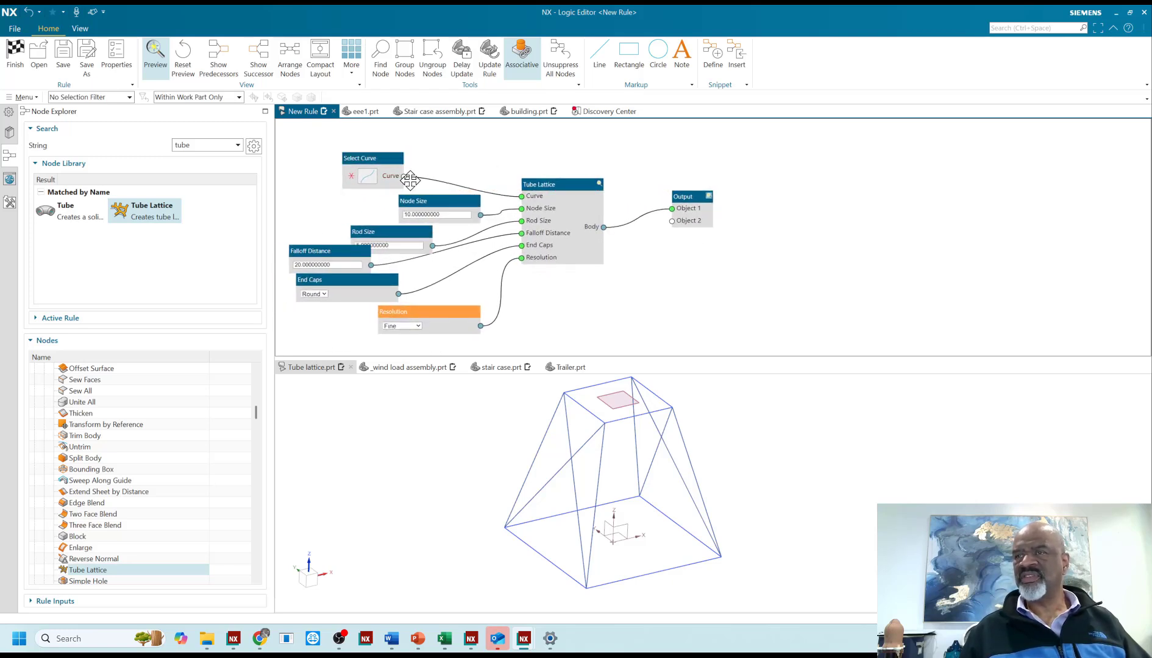
{"action": "left_click_drag", "start_coordinate": [415, 202], "coordinate": [383, 326]}
{"action": "left_click", "coordinate": [346, 278]}
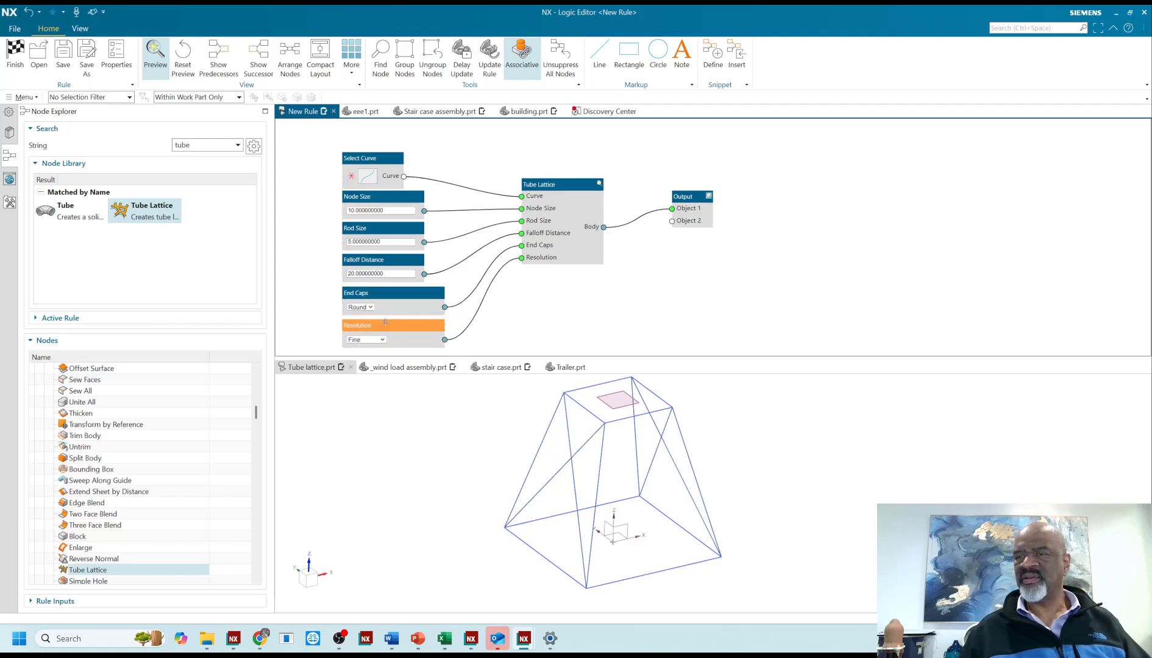
{"action": "left_click_drag", "start_coordinate": [571, 184], "coordinate": [568, 172]}
{"action": "left_click_drag", "start_coordinate": [690, 191], "coordinate": [691, 185]}
{"action": "left_click", "coordinate": [384, 177]}
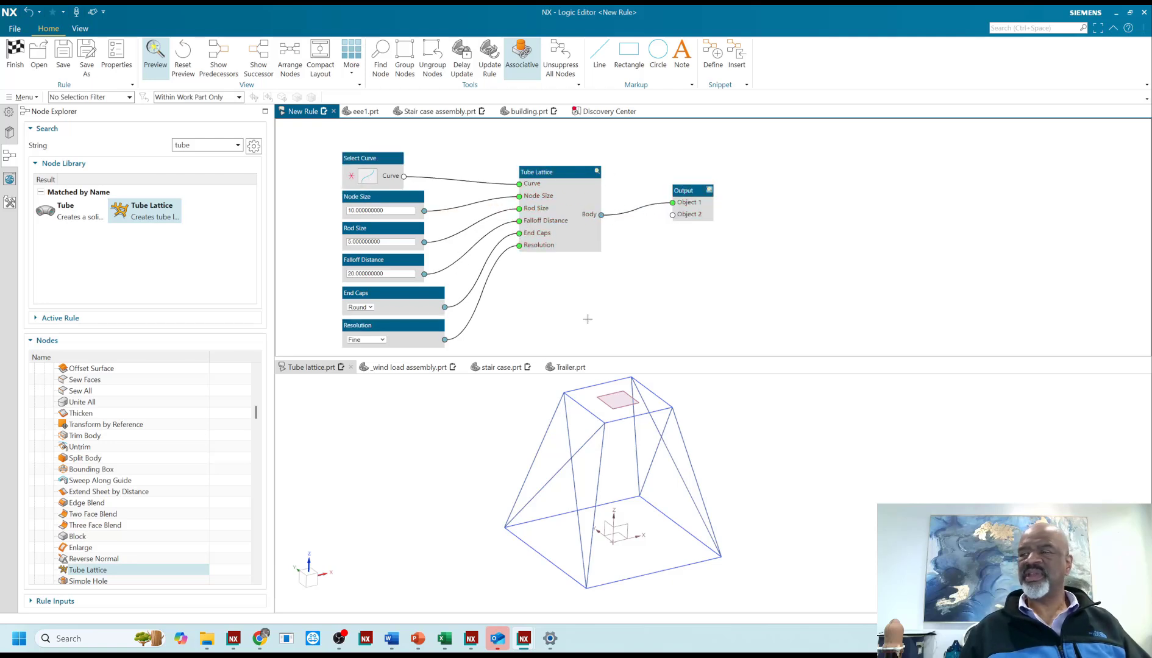
Box-select the 16 wireframe curves as the Select Curve input and finish the rule.
{"action": "scroll", "coordinate": [664, 474], "scroll_direction": "down", "scroll_amount": 2}
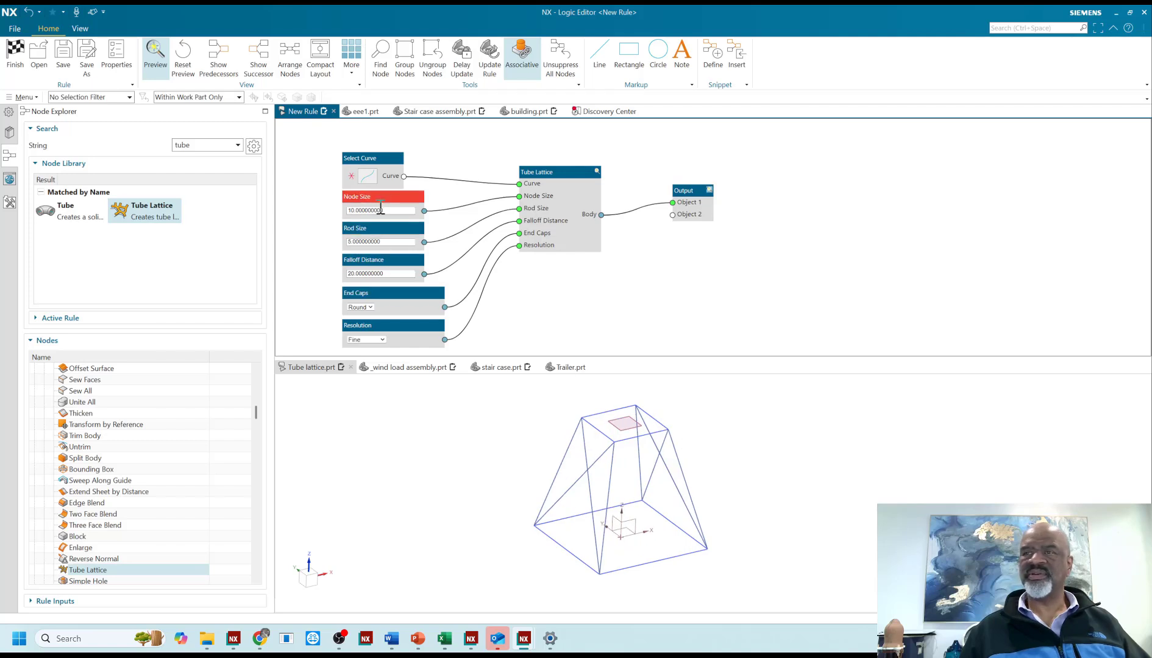
{"action": "left_click", "coordinate": [366, 176]}
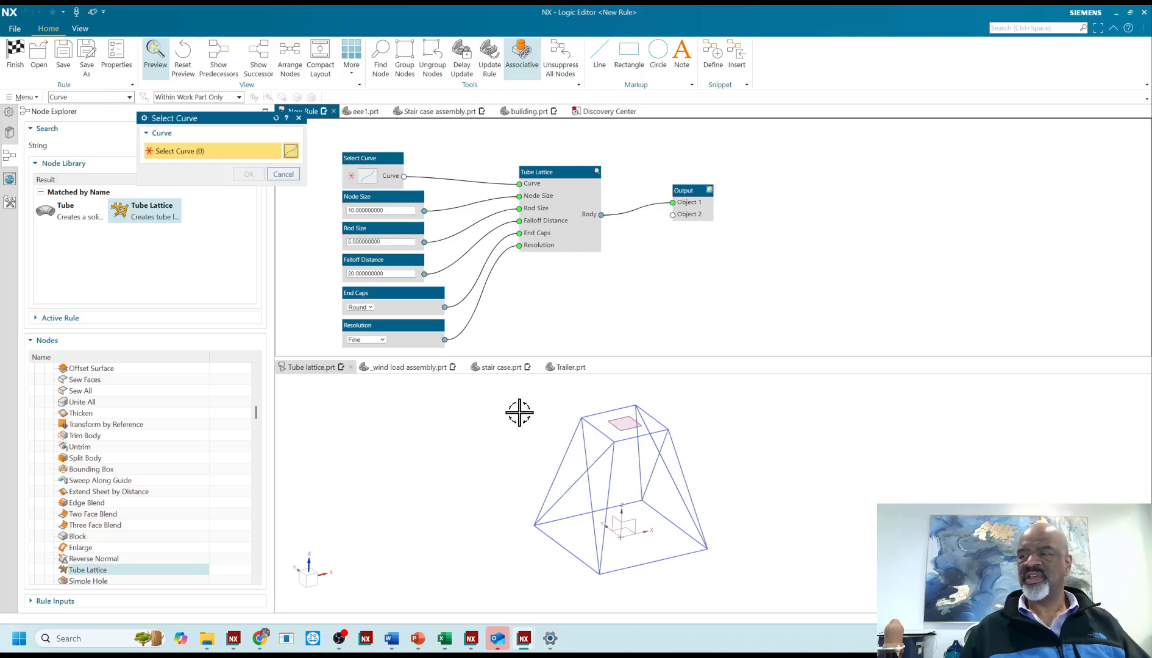
{"action": "left_click_drag", "start_coordinate": [492, 390], "coordinate": [750, 582]}
{"action": "left_click", "coordinate": [247, 174]}
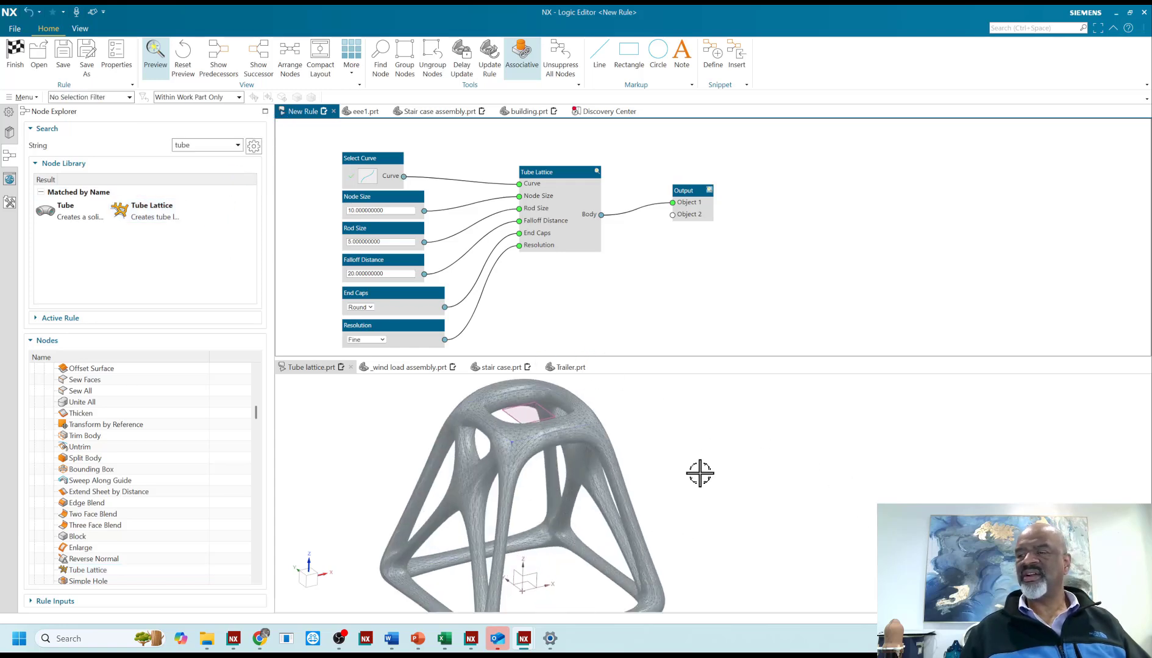
{"action": "scroll", "coordinate": [697, 473], "scroll_direction": "down", "scroll_amount": 2}
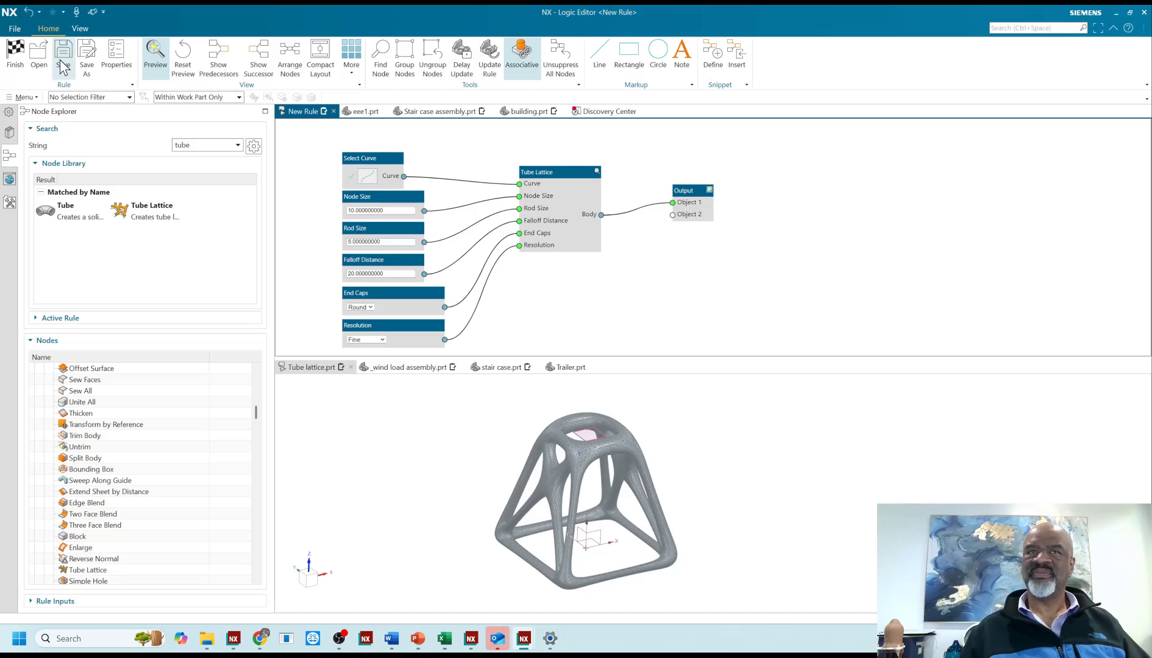
{"action": "left_click", "coordinate": [15, 51]}
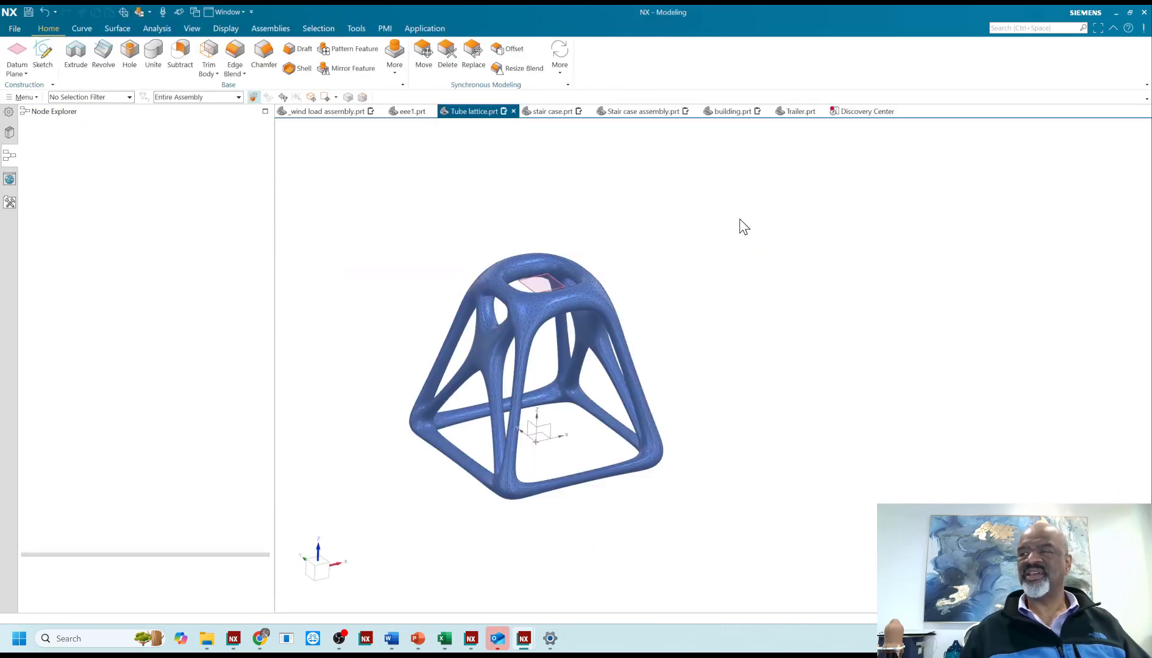
{"action": "mouse_move", "coordinate": [679, 304]}
{"action": "middle_mouse_down"}
{"action": "mouse_move", "coordinate": [618, 267]}
{"action": "mouse_move", "coordinate": [675, 303]}
{"action": "middle_mouse_up"}
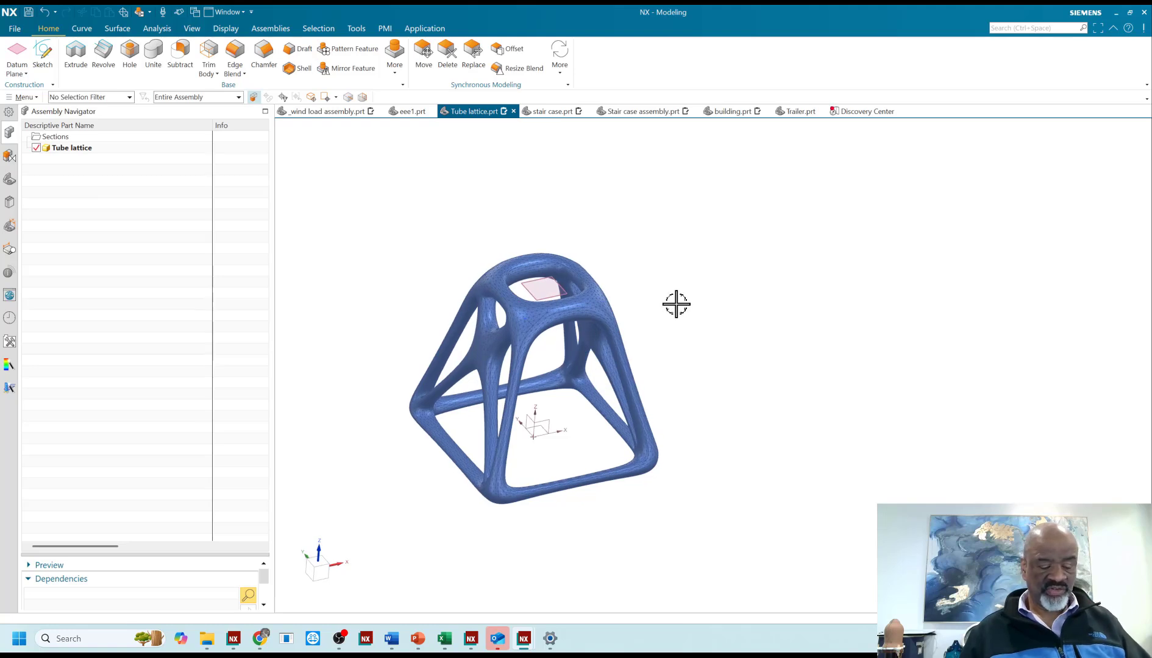
{"action": "key", "text": "ctrl+h"}
{"action": "mouse_move", "coordinate": [677, 291]}
{"action": "middle_mouse_down"}
{"action": "mouse_move", "coordinate": [673, 318]}
{"action": "mouse_move", "coordinate": [671, 278]}
{"action": "middle_mouse_up"}
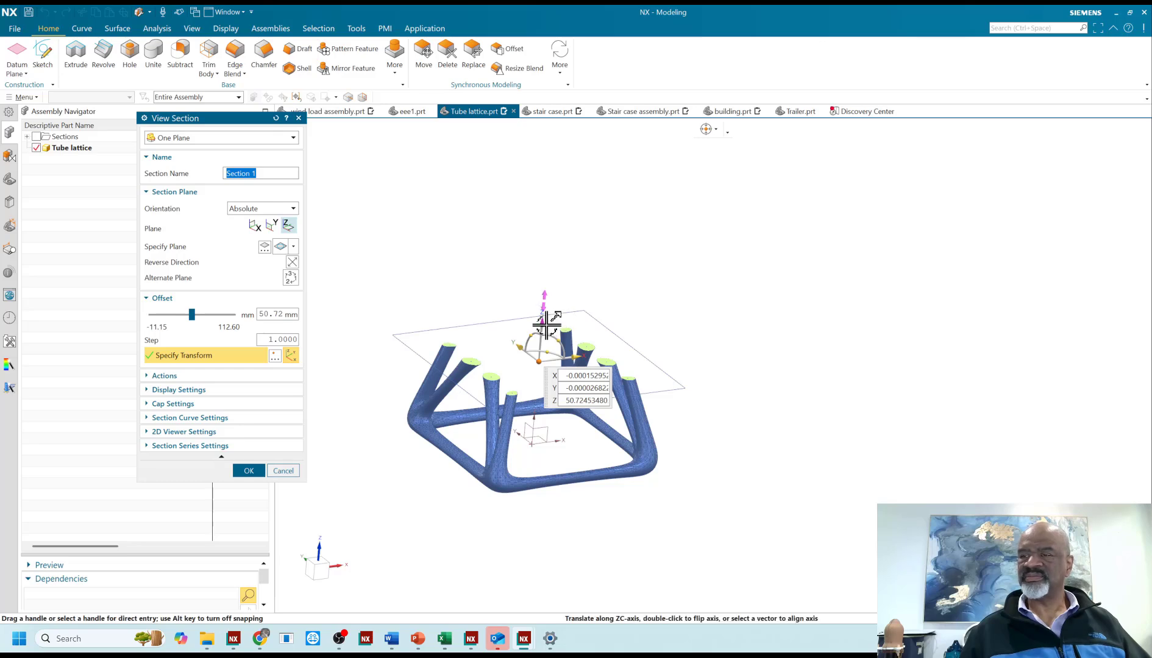
{"action": "mouse_move", "coordinate": [547, 323]}
{"action": "left_mouse_down"}
{"action": "mouse_move", "coordinate": [544, 270]}
{"action": "mouse_move", "coordinate": [540, 327]}
{"action": "left_mouse_up"}
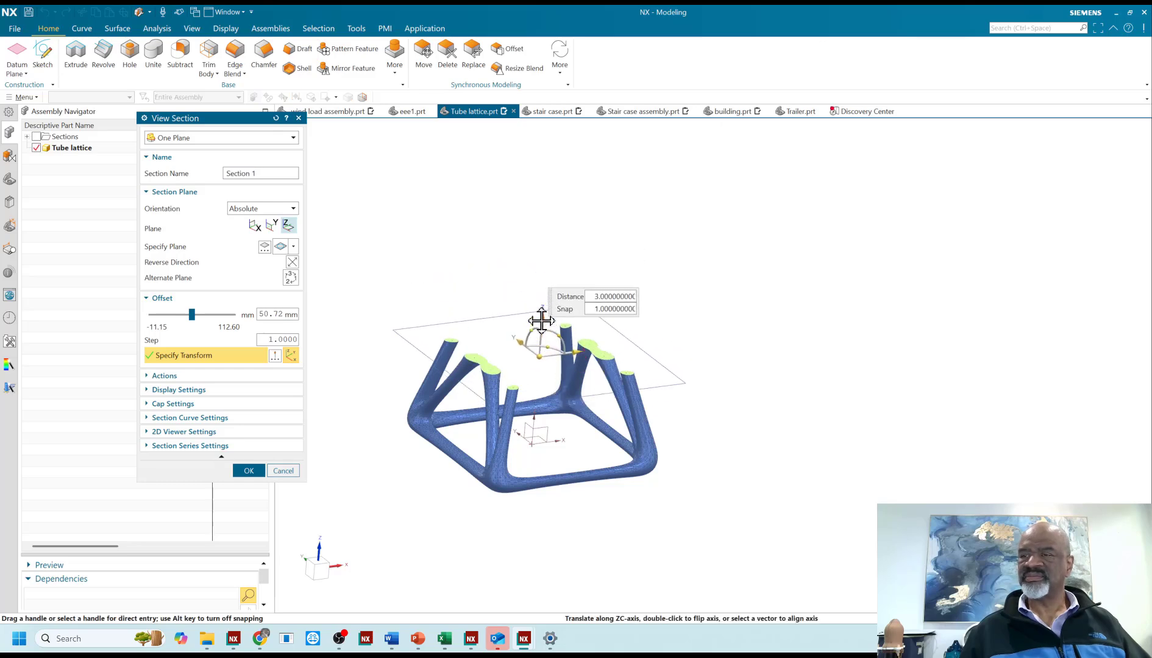
{"action": "left_click", "coordinate": [289, 472]}
{"action": "middle_click_drag", "start_coordinate": [707, 305], "coordinate": [630, 287]}
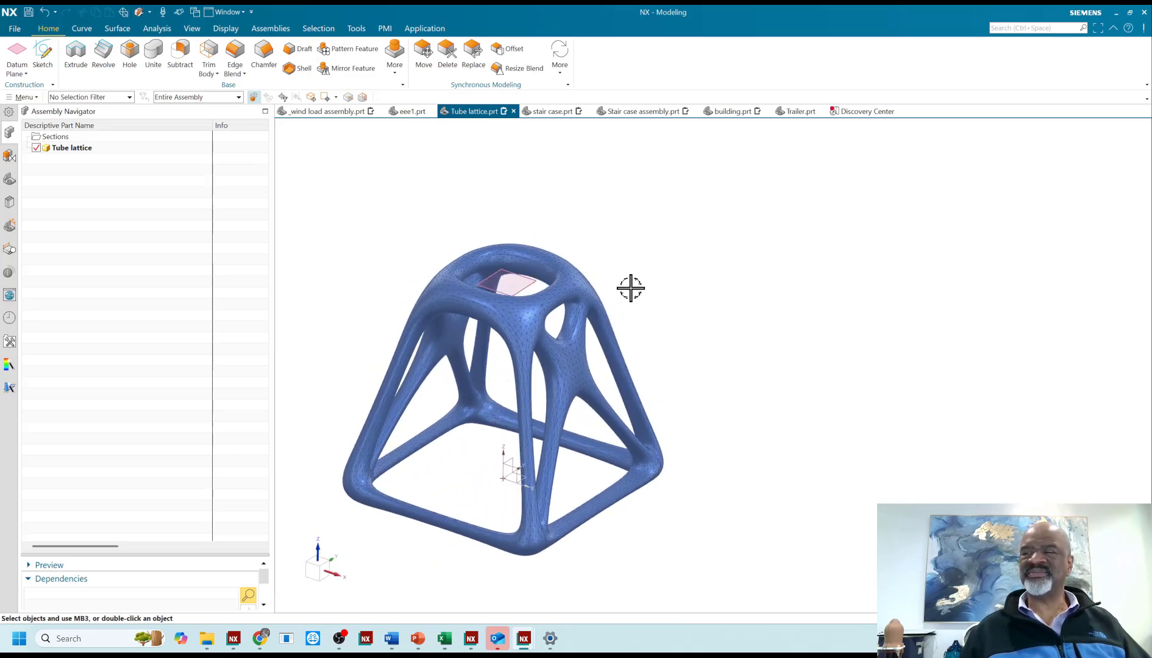
Reopen the Algorithmic Feature's definition from the Part Navigator history.
{"action": "left_click", "coordinate": [9, 179]}
{"action": "left_click", "coordinate": [101, 315]}
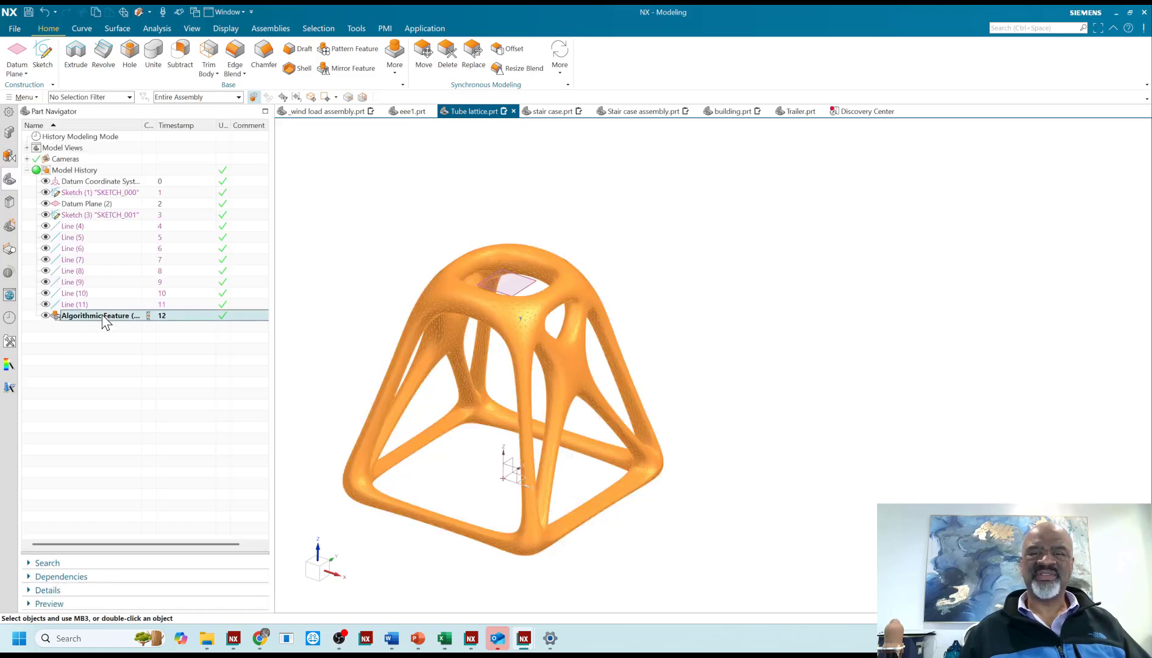
{"action": "right_click", "coordinate": [104, 322]}
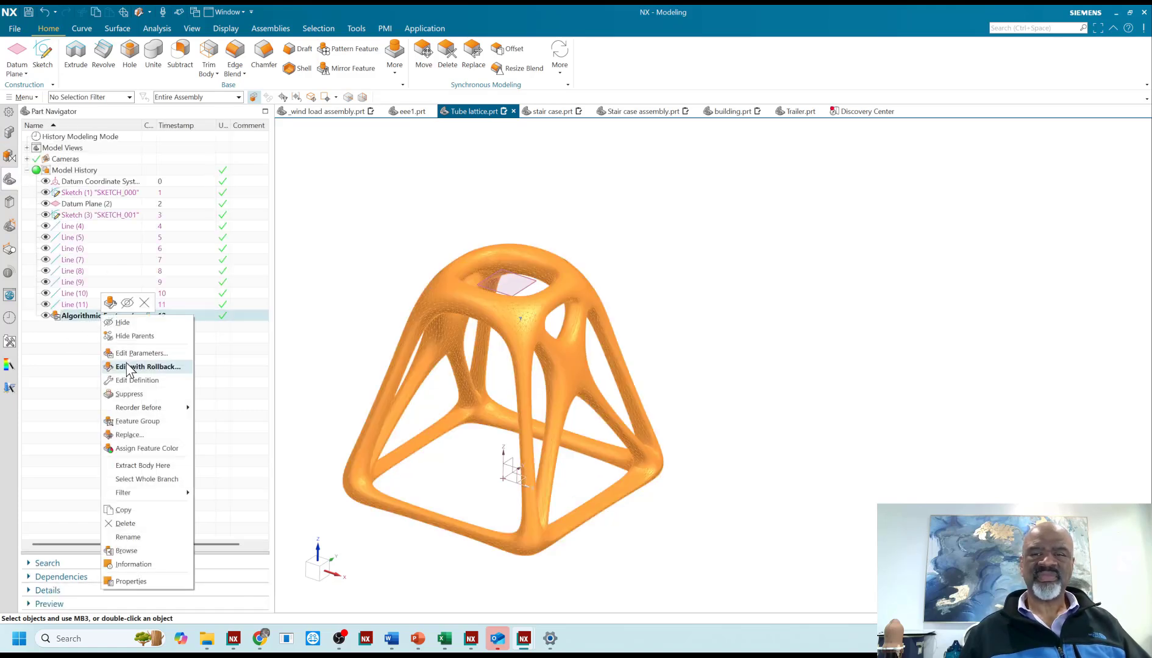
{"action": "left_click", "coordinate": [134, 381]}
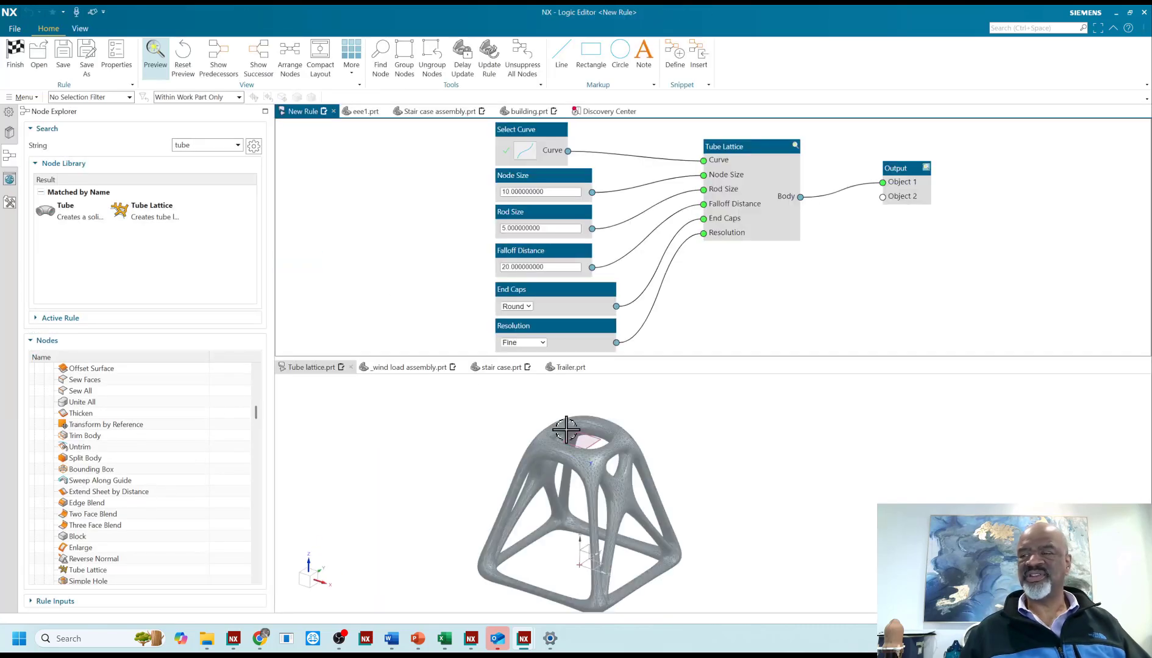
Review the rule graph, then finish and exit discarding changes.
{"action": "scroll", "coordinate": [699, 489], "scroll_direction": "up", "scroll_amount": 2}
{"action": "scroll", "coordinate": [699, 490], "scroll_direction": "down", "scroll_amount": 1}
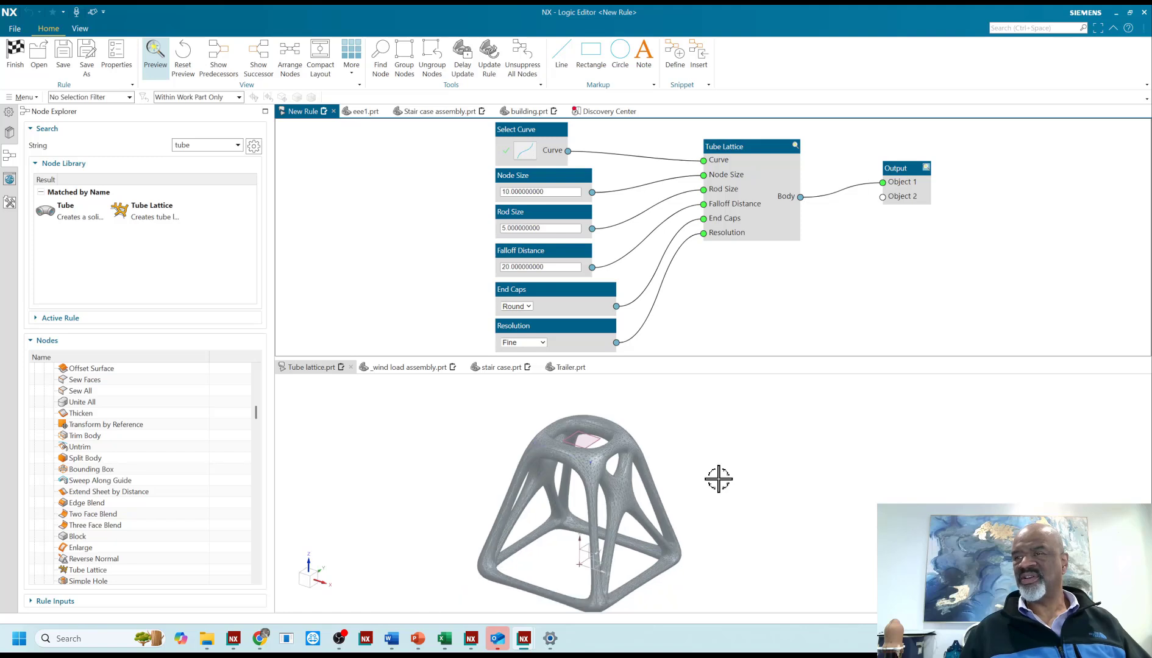
{"action": "scroll", "coordinate": [700, 477], "scroll_direction": "down", "scroll_amount": 1}
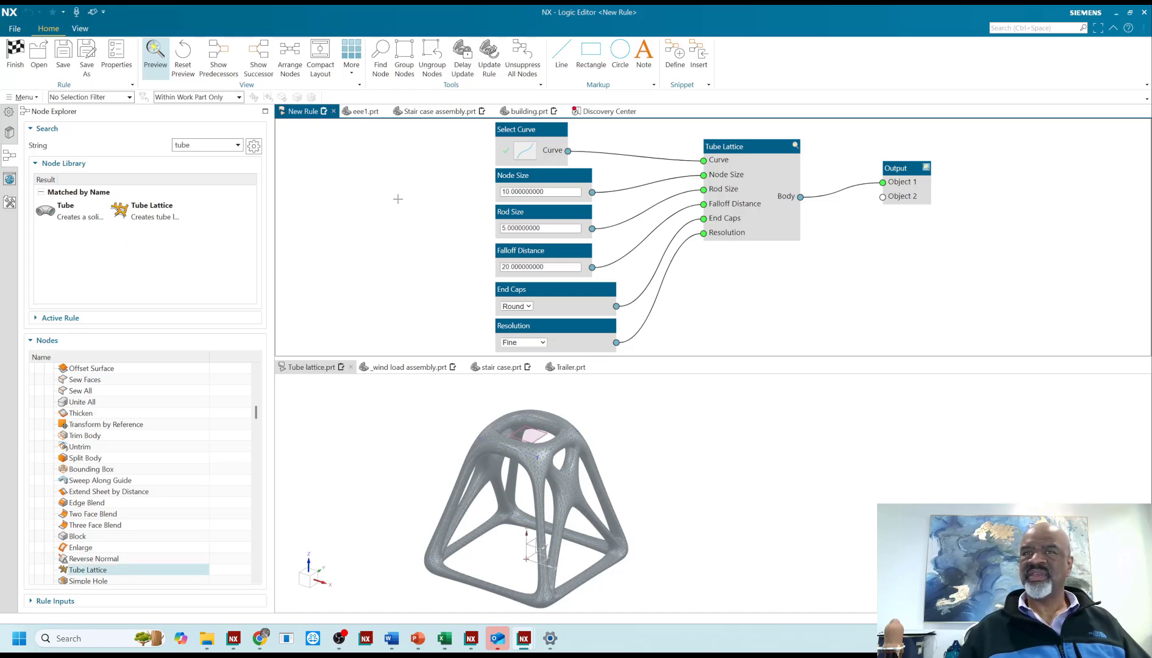
{"action": "left_click", "coordinate": [17, 47]}
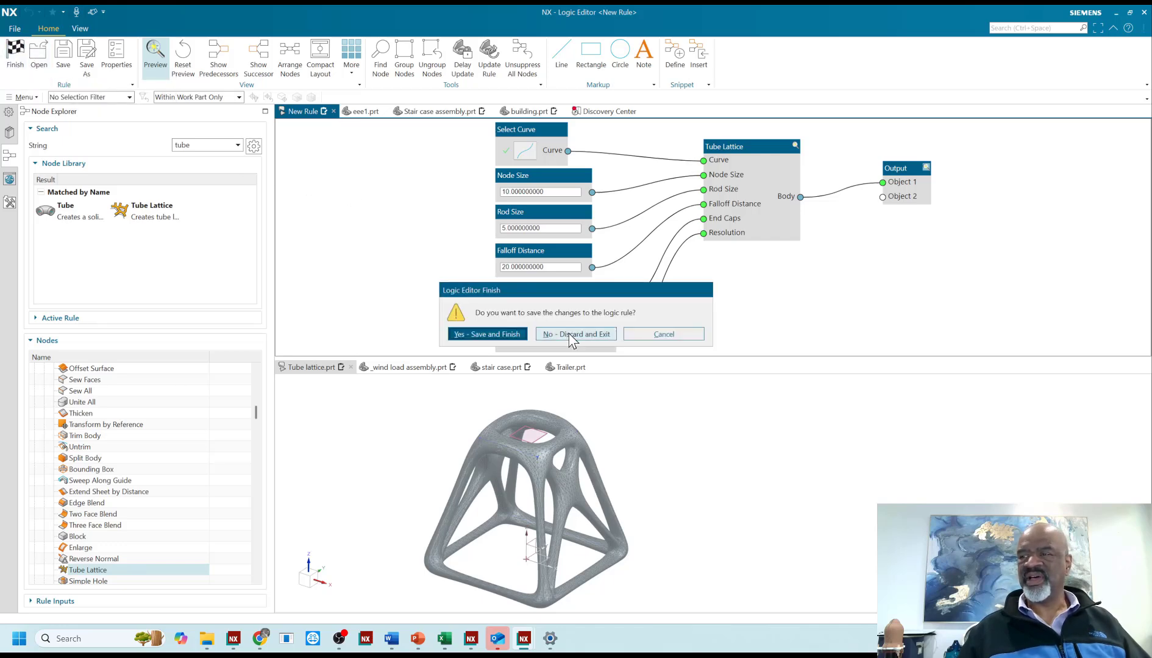
{"action": "left_click", "coordinate": [487, 334]}
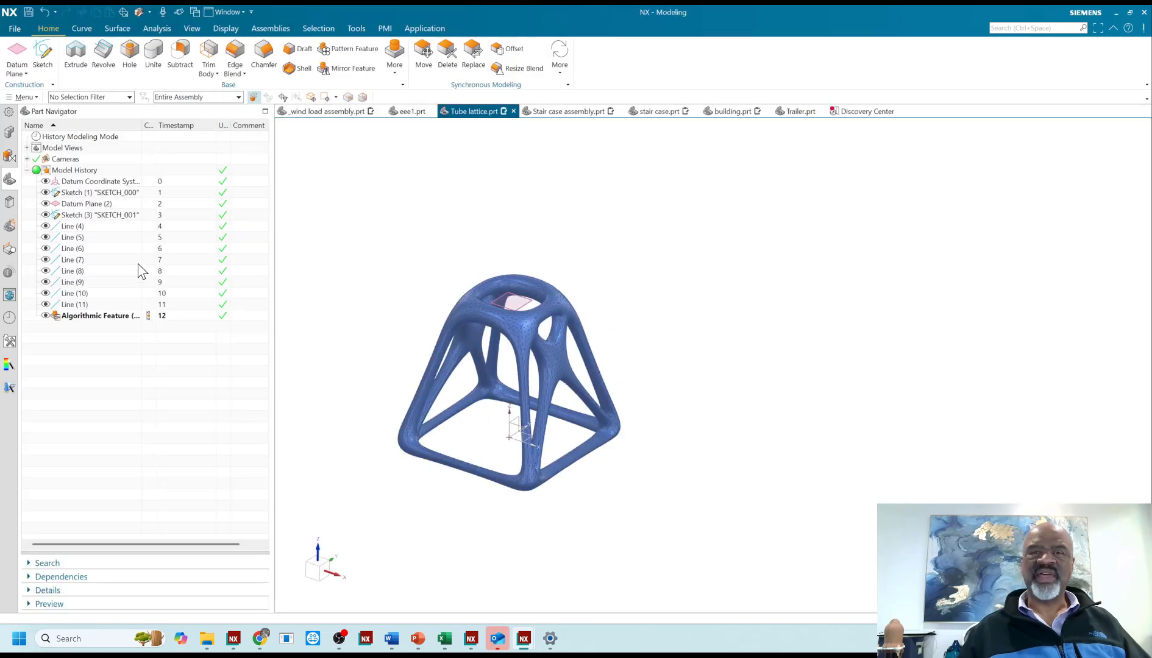
Replace Datum Plane (2)'s 100 mm distance with a new expression height=90.
{"action": "left_click", "coordinate": [96, 207]}
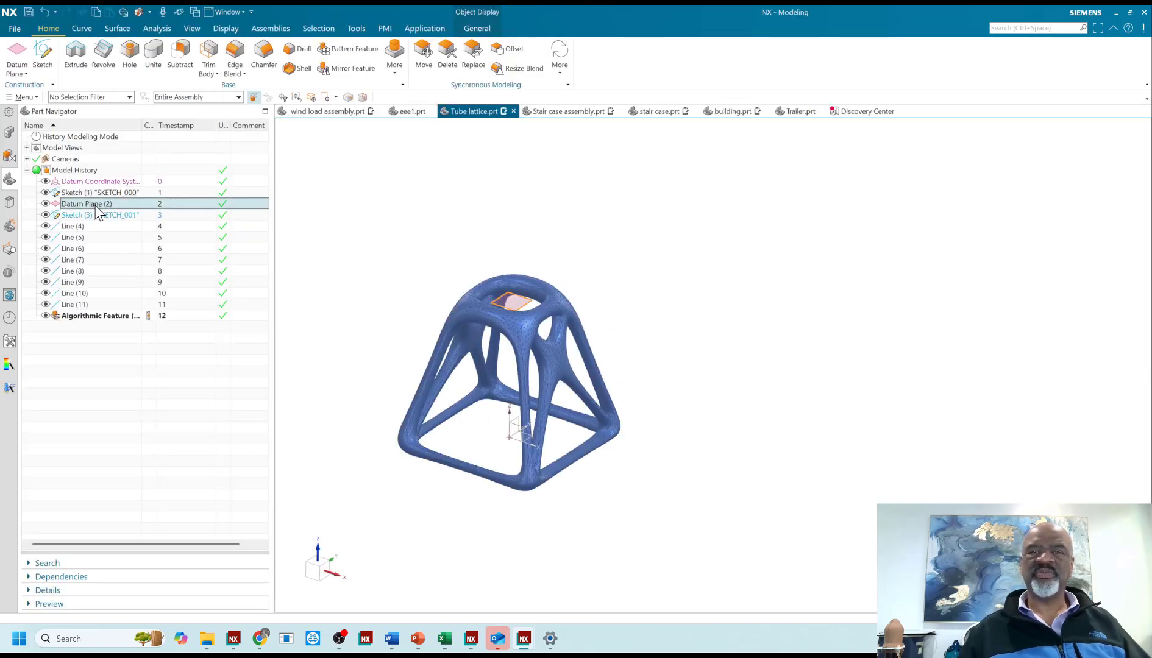
{"action": "right_click", "coordinate": [95, 203]}
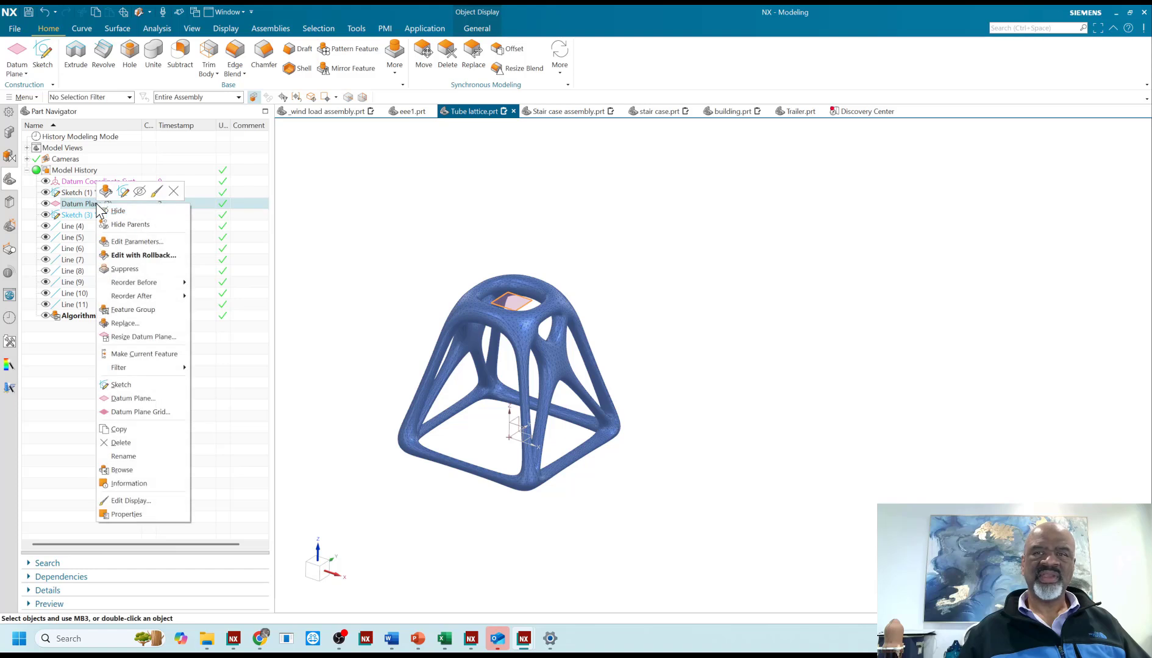
{"action": "left_click", "coordinate": [127, 240]}
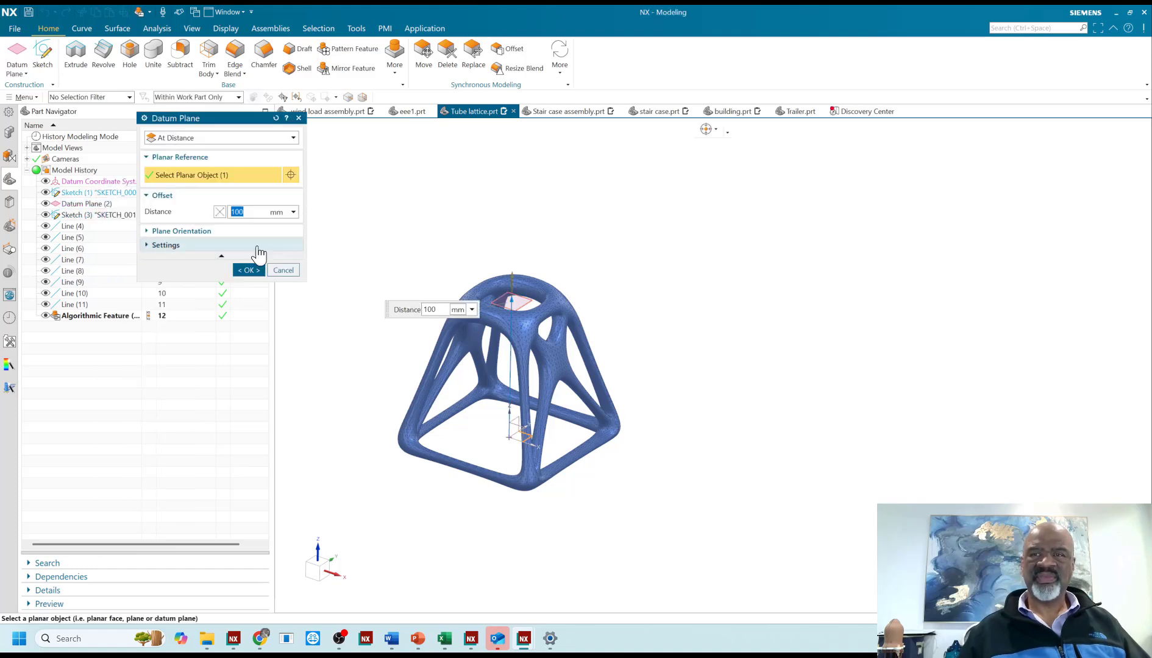
{"action": "double_click", "coordinate": [252, 215]}
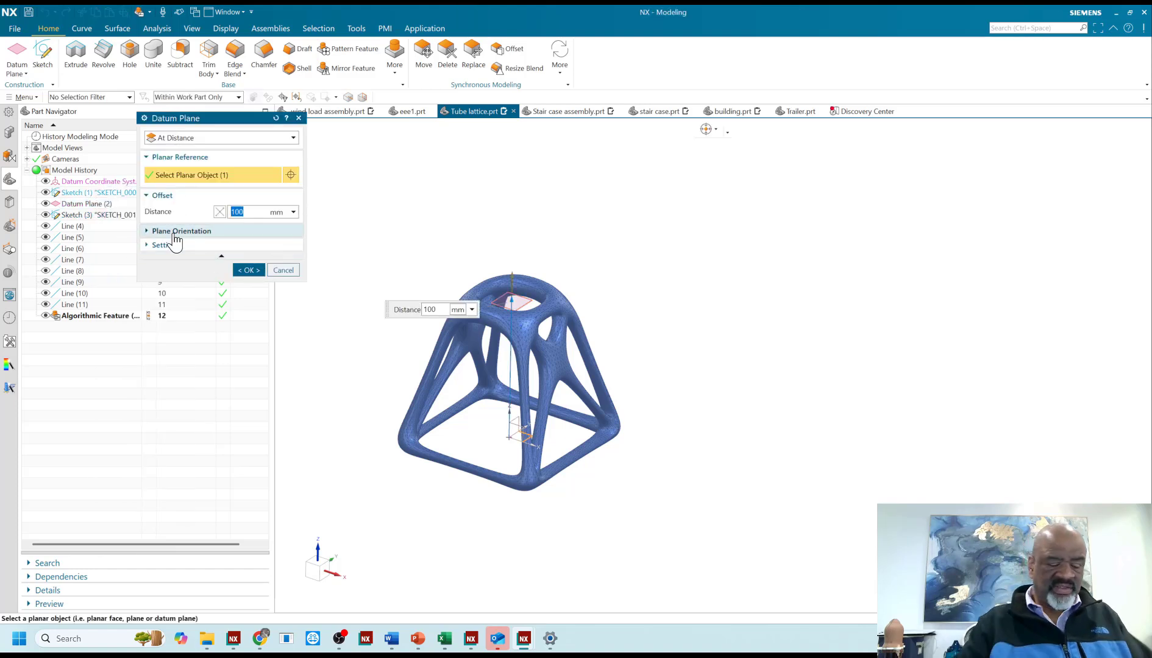
{"action": "type", "text": "height=90"}
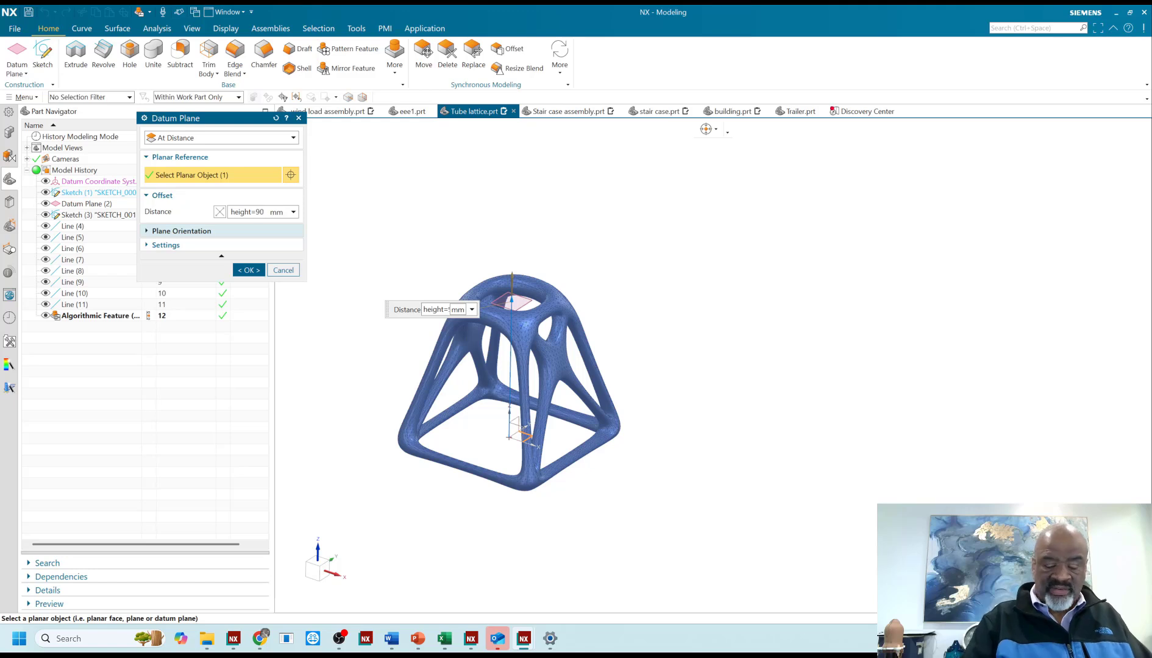
{"action": "key", "text": "Return"}
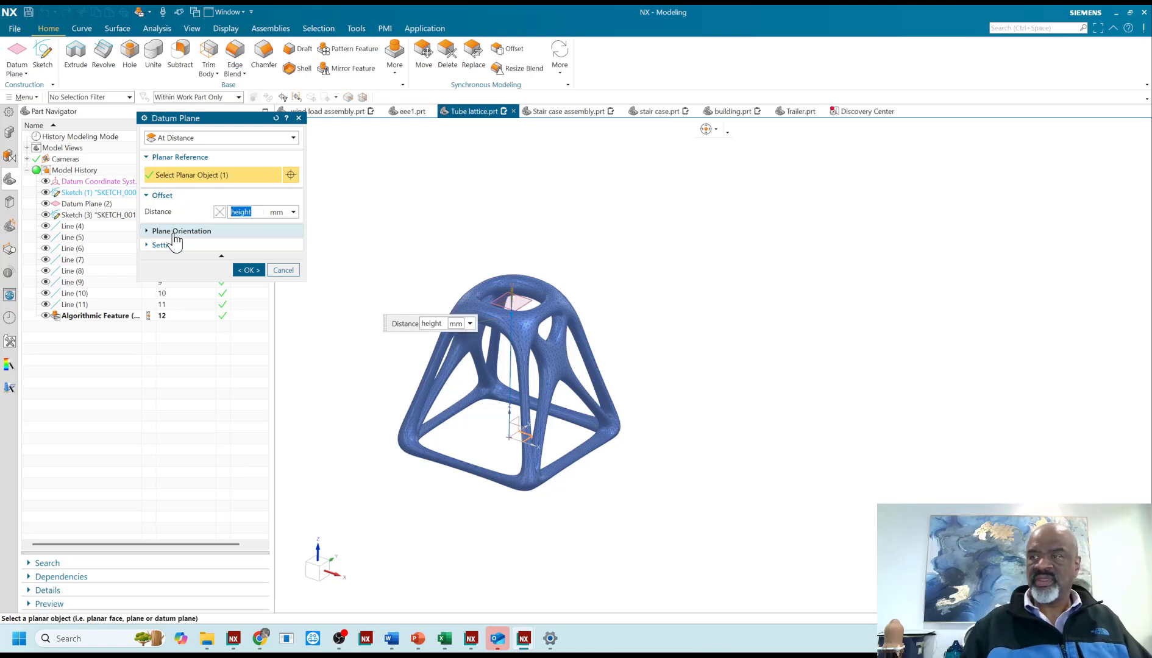
{"action": "left_click", "coordinate": [248, 270]}
{"action": "scroll", "coordinate": [540, 360], "scroll_direction": "up", "scroll_amount": 4}
{"action": "scroll", "coordinate": [546, 379], "scroll_direction": "down", "scroll_amount": 2}
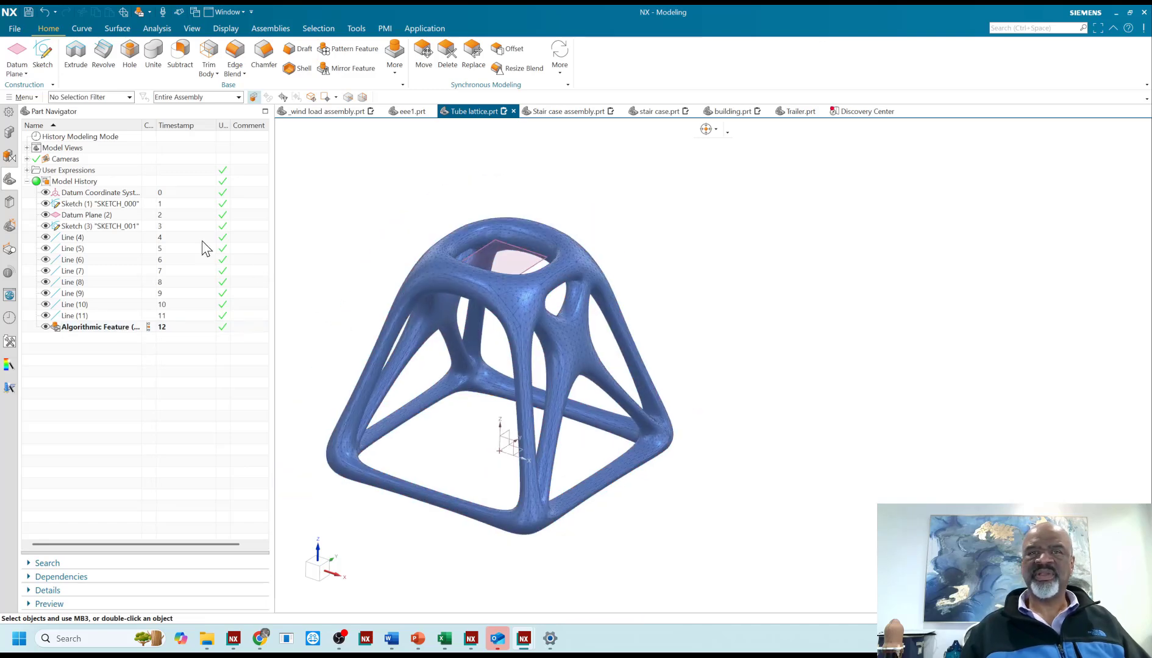
Edit the height user expression to 50 mm, then 200 mm, and inspect the taller lattice.
{"action": "left_click", "coordinate": [27, 171]}
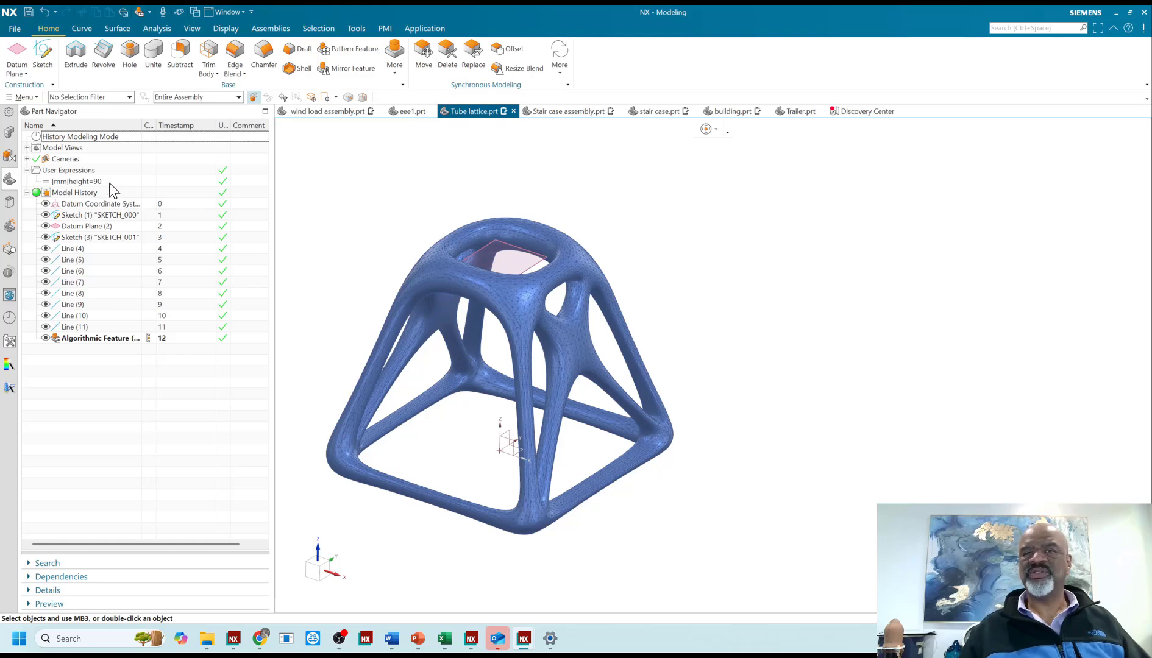
{"action": "double_click", "coordinate": [109, 182]}
{"action": "type", "text": "50"}
{"action": "key", "text": "Return"}
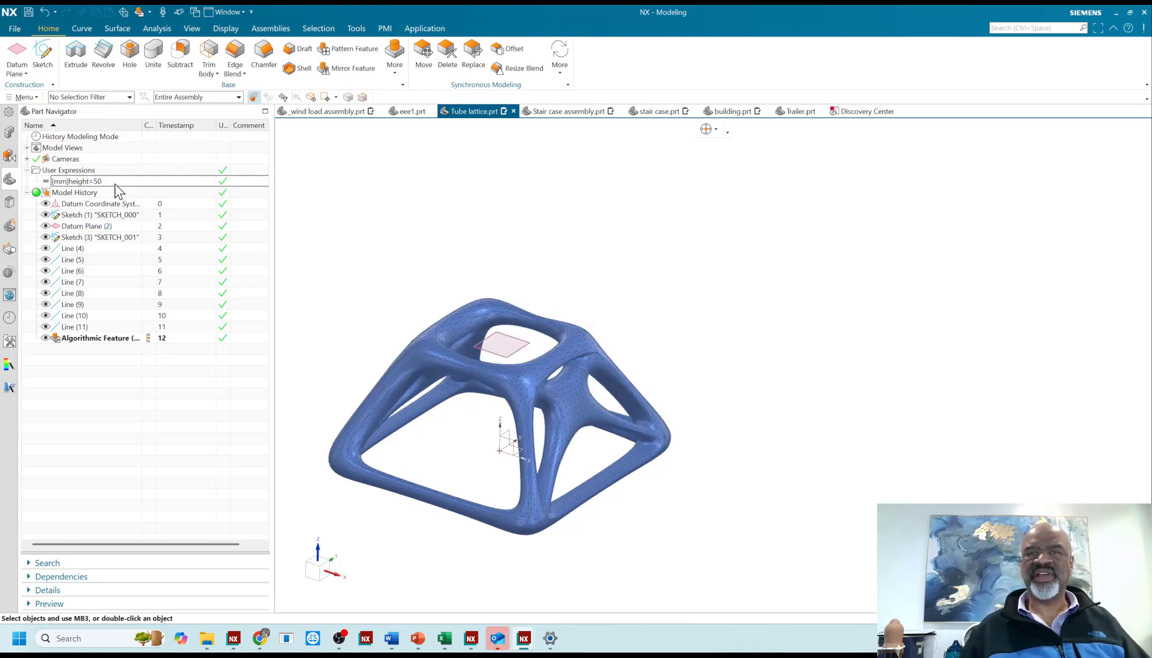
{"action": "key", "text": "BackSpace"}
{"action": "key", "text": "BackSpace"}
{"action": "type", "text": "200"}
{"action": "key", "text": "Return"}
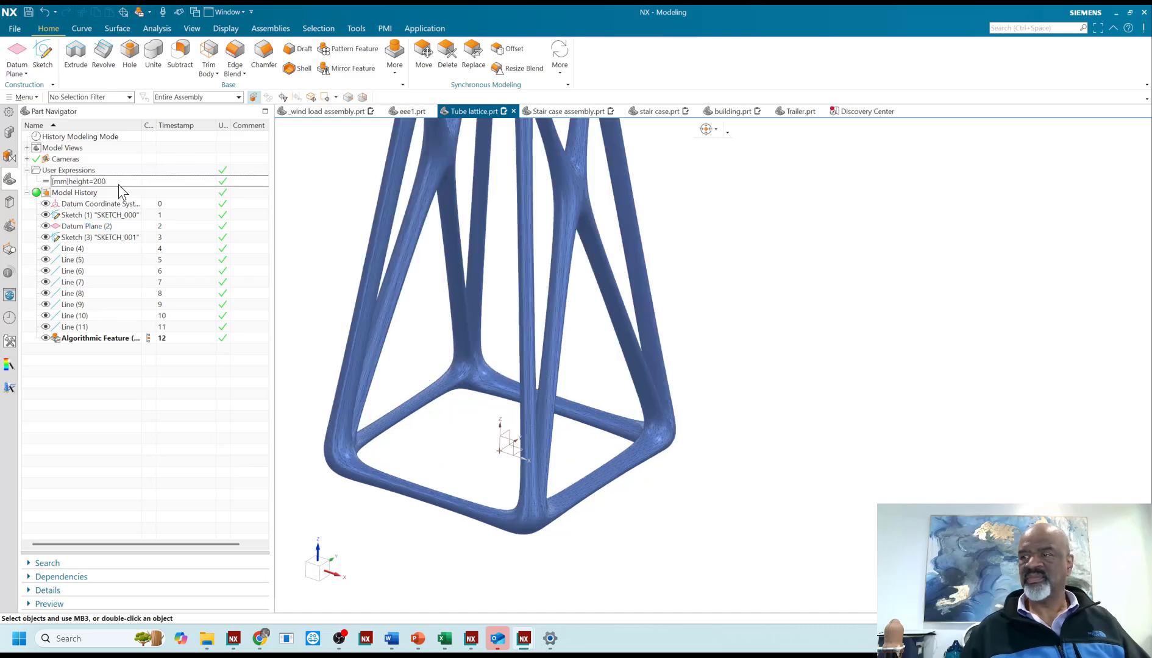
{"action": "key", "text": "ctrl+f"}
{"action": "middle_click_drag", "start_coordinate": [428, 360], "coordinate": [807, 367]}
{"action": "key", "text": "ctrl+f"}
{"action": "middle_click_drag", "start_coordinate": [763, 298], "coordinate": [662, 317]}
{"action": "scroll", "coordinate": [638, 232], "scroll_direction": "up", "scroll_amount": 1}
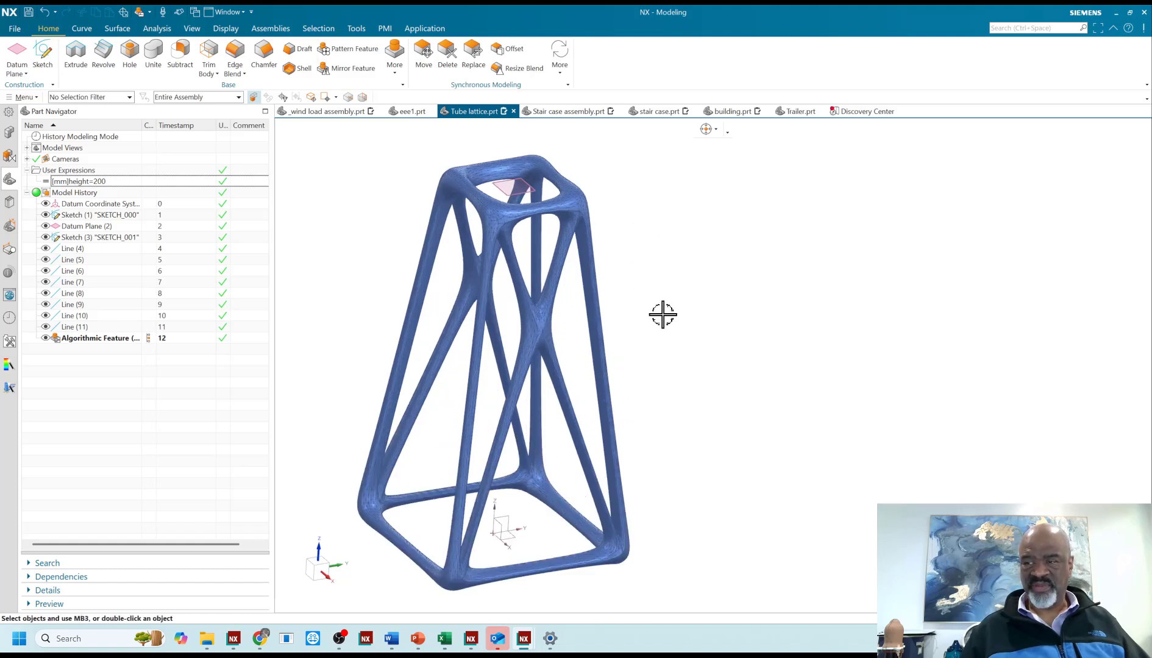
{"action": "scroll", "coordinate": [662, 314], "scroll_direction": "down", "scroll_amount": 1}
{"action": "scroll", "coordinate": [664, 323], "scroll_direction": "up", "scroll_amount": 2}
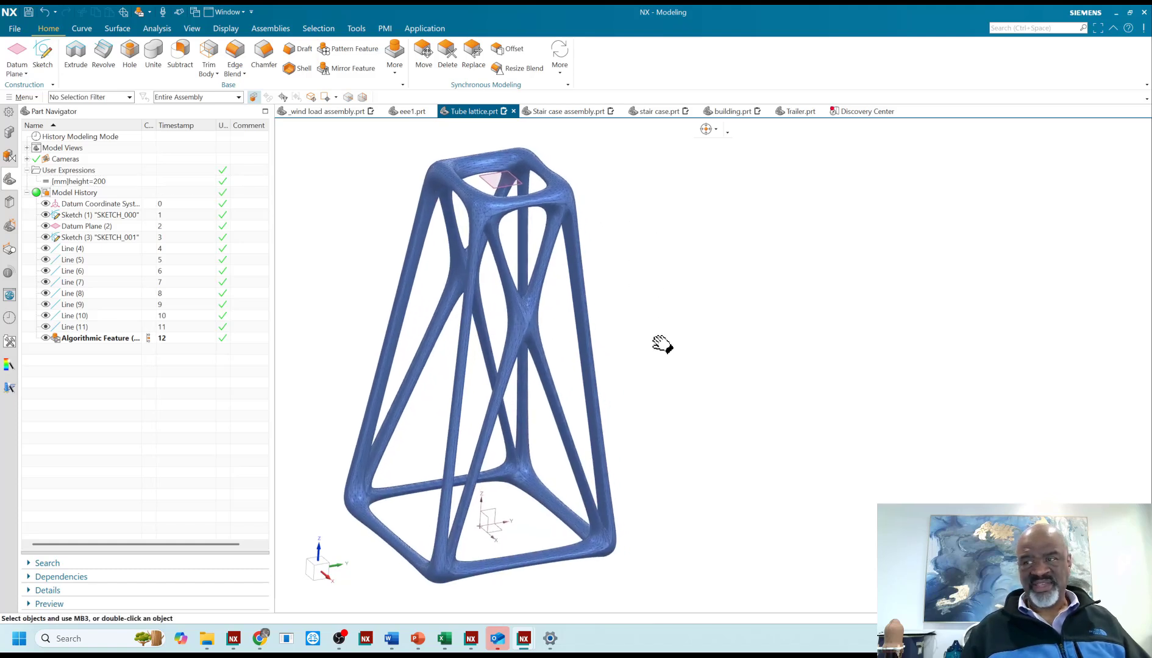
{"action": "mouse_move", "coordinate": [650, 330]}
{"action": "middle_mouse_down"}
{"action": "mouse_move", "coordinate": [600, 304]}
{"action": "mouse_move", "coordinate": [656, 318]}
{"action": "middle_mouse_up"}
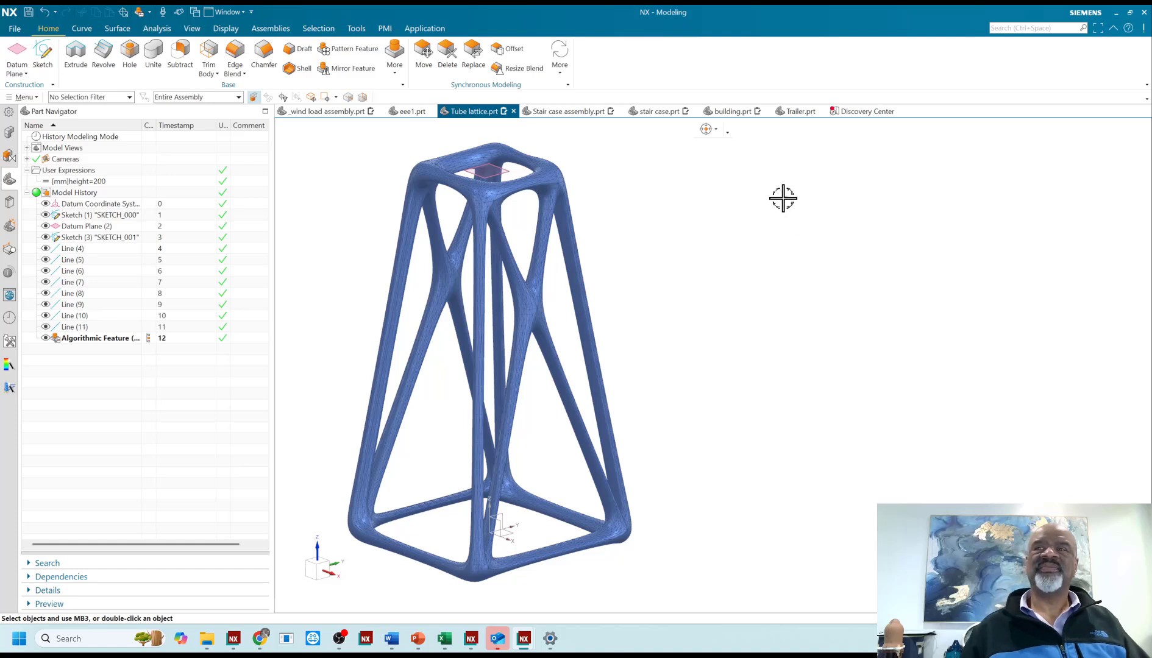